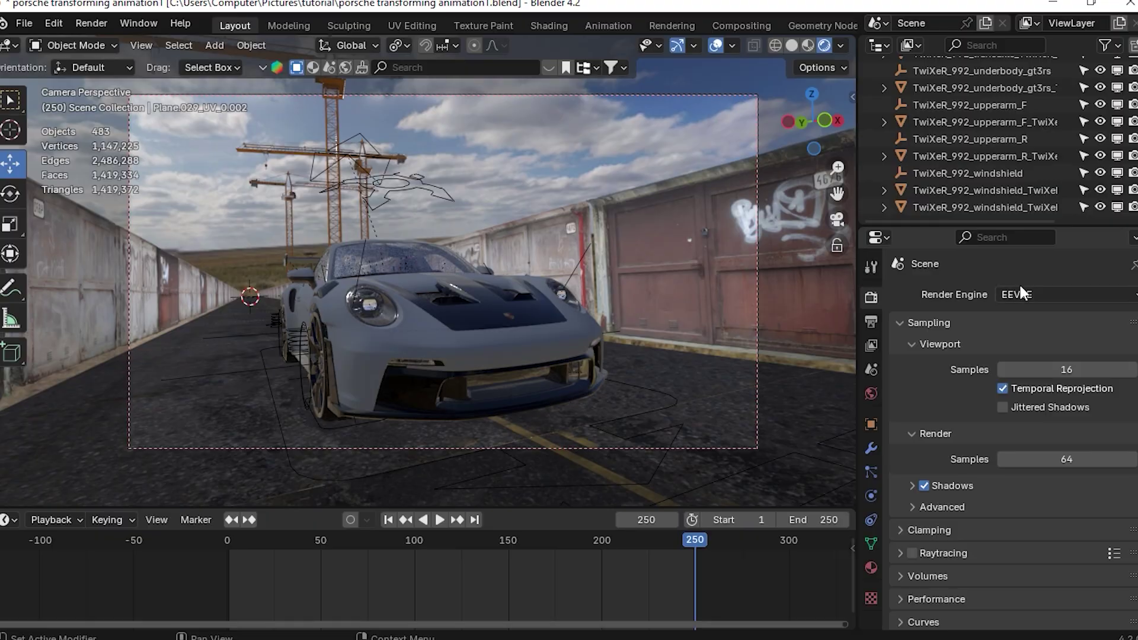
# - Switch the render engine from EEVEE to Cycles and start a test render of the current frame
pyautogui.click(1021, 295)
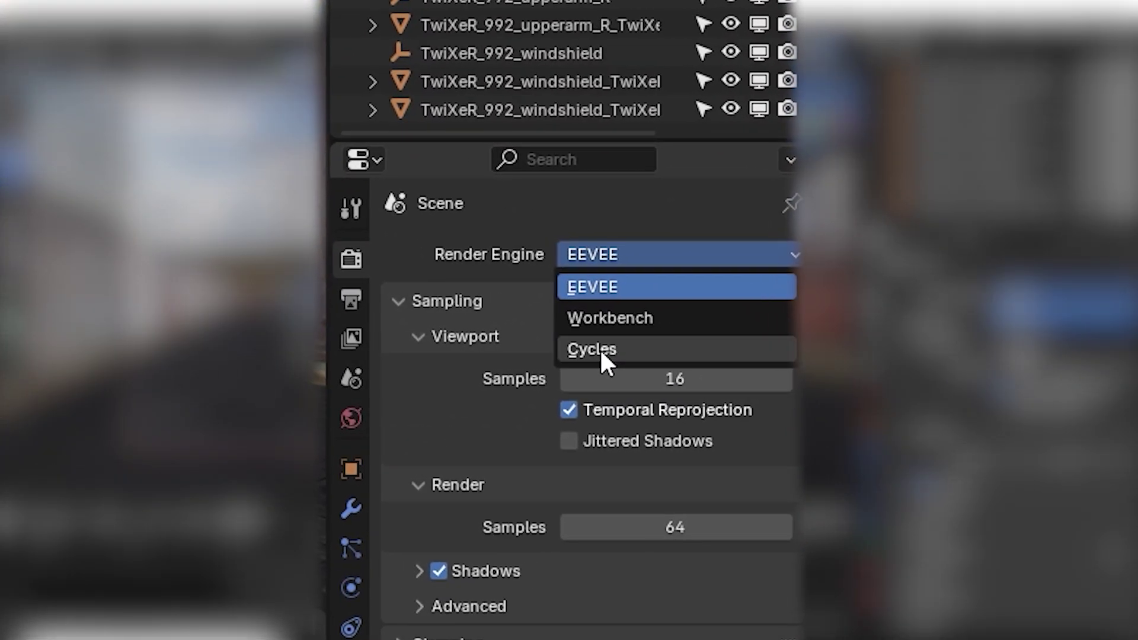
pyautogui.click(591, 348)
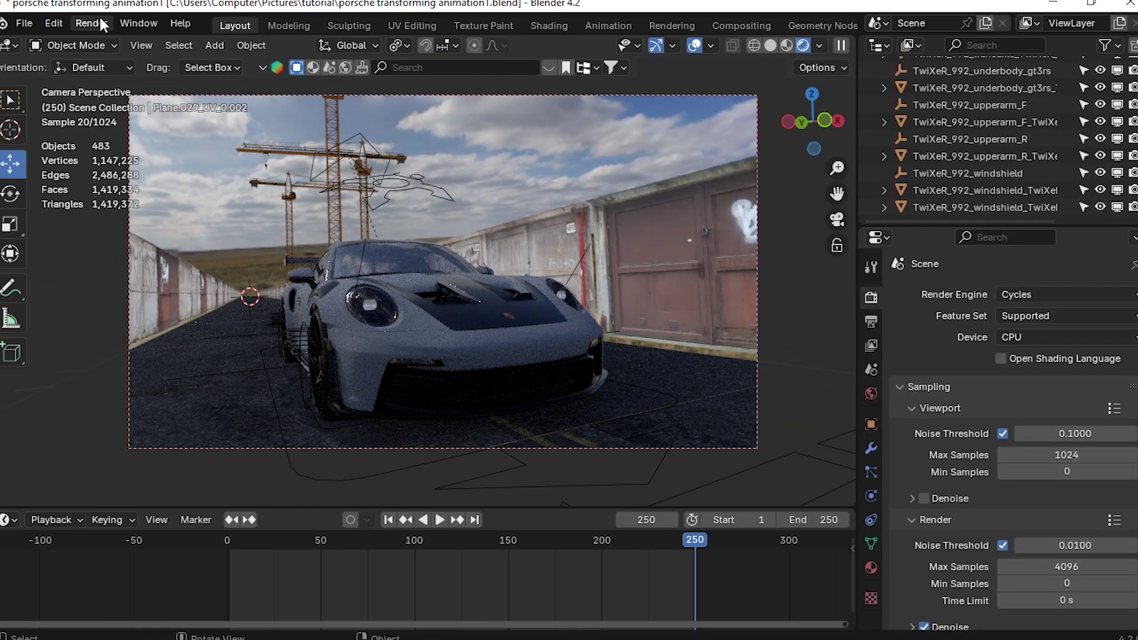
pyautogui.press('F12')
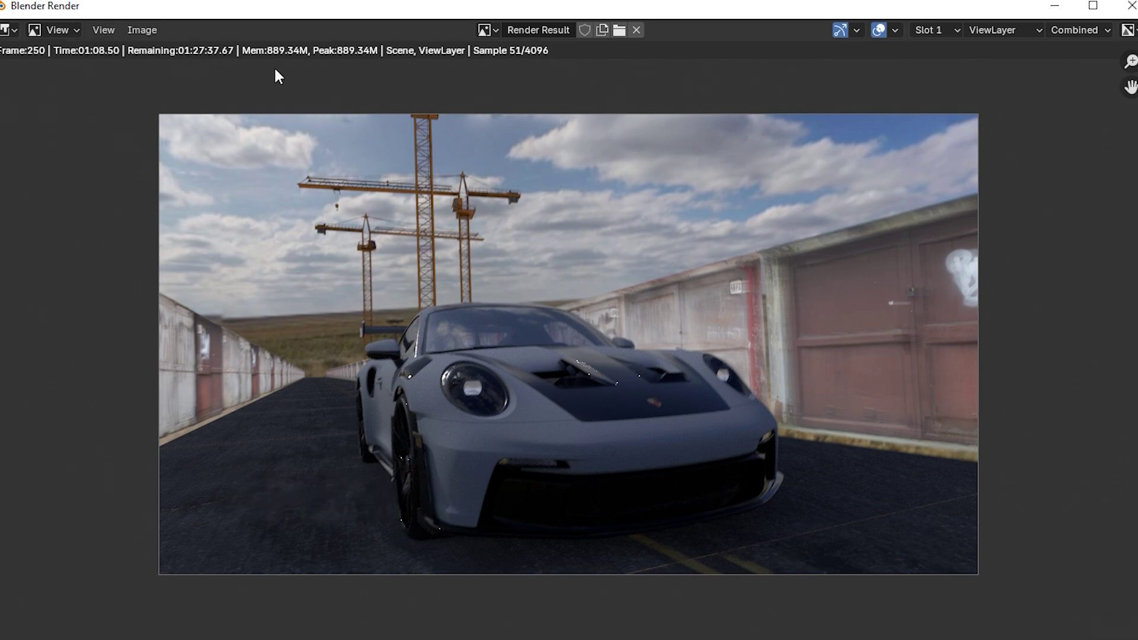
pyautogui.click(1129, 7)
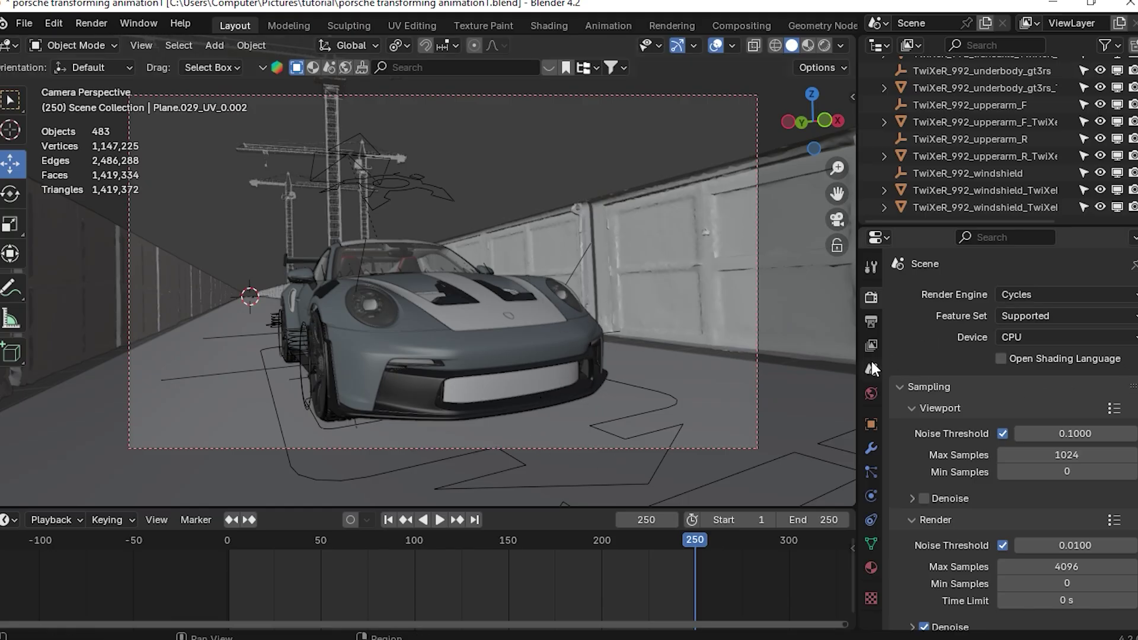
# - Set the Cycles device to GPU Compute, then render the current frame and inspect the image
pyautogui.click(1036, 337)
pyautogui.click(1028, 373)
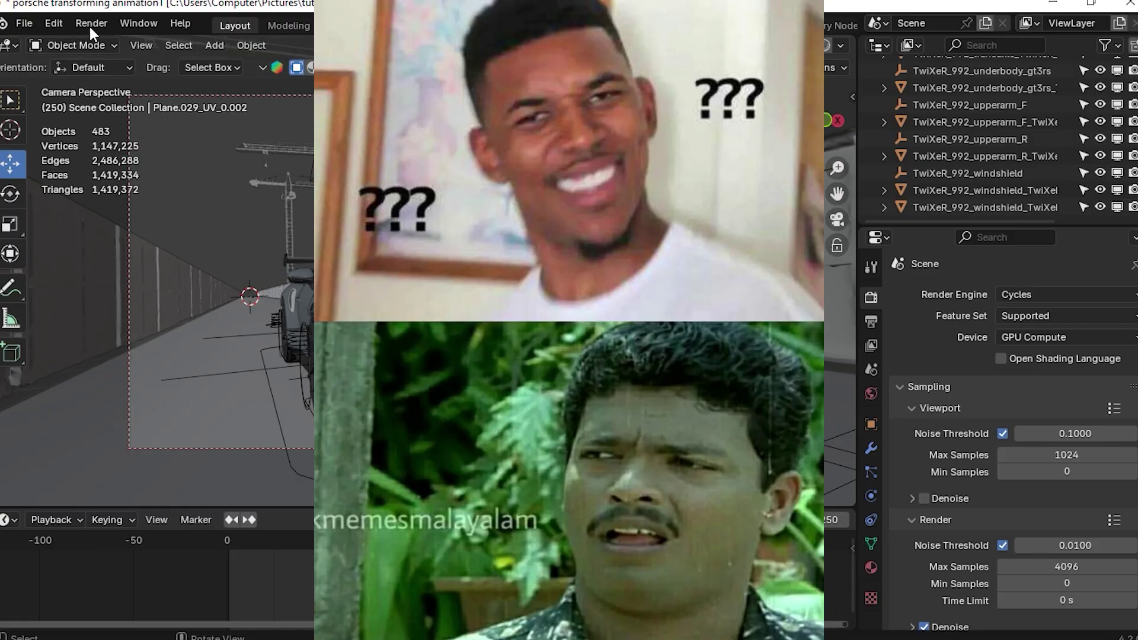
pyautogui.click(87, 24)
pyautogui.click(112, 38)
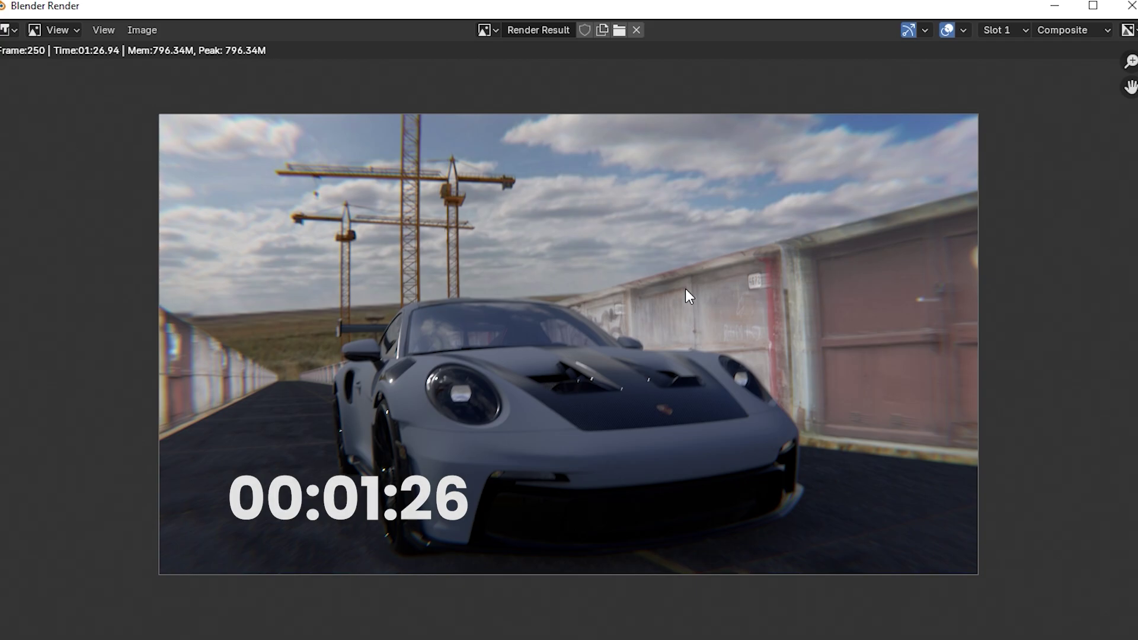
pyautogui.scroll(1, 493, 223)
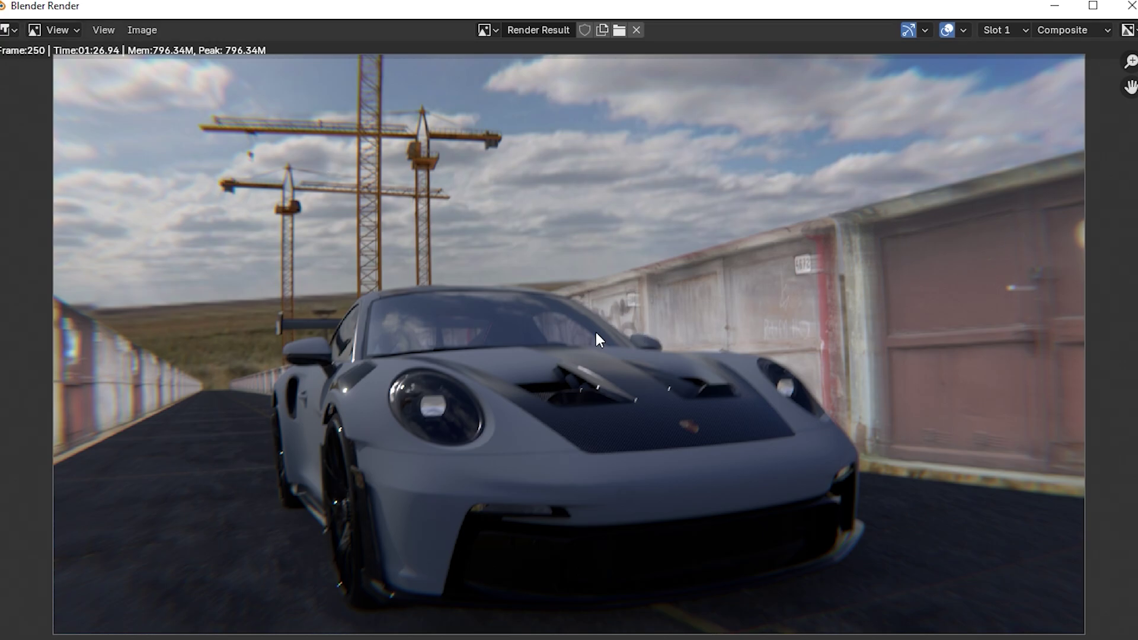
pyautogui.click(1131, 5)
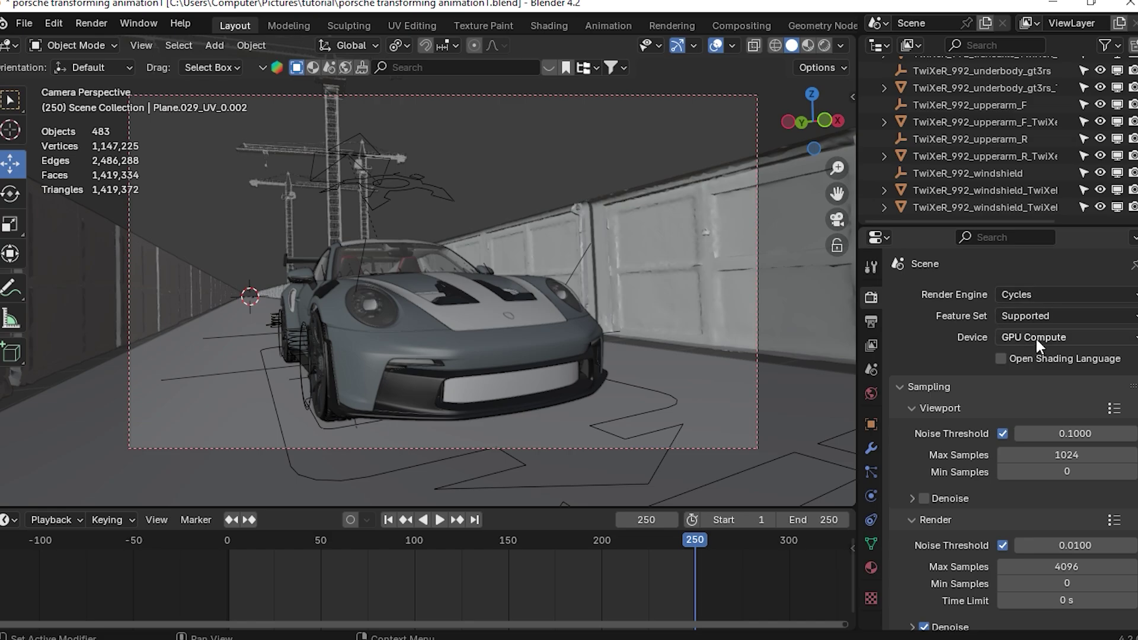
# - Show the camera view of the car in rendered viewport shading
pyautogui.scroll(-3, 951, 315)
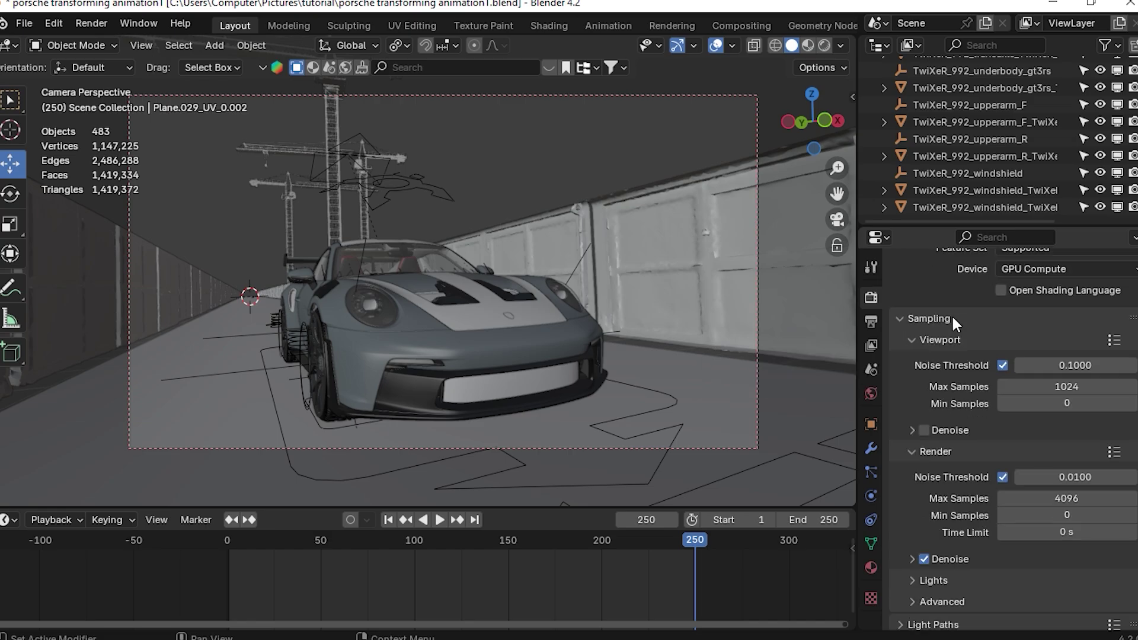
pyautogui.scroll(-1, 953, 317)
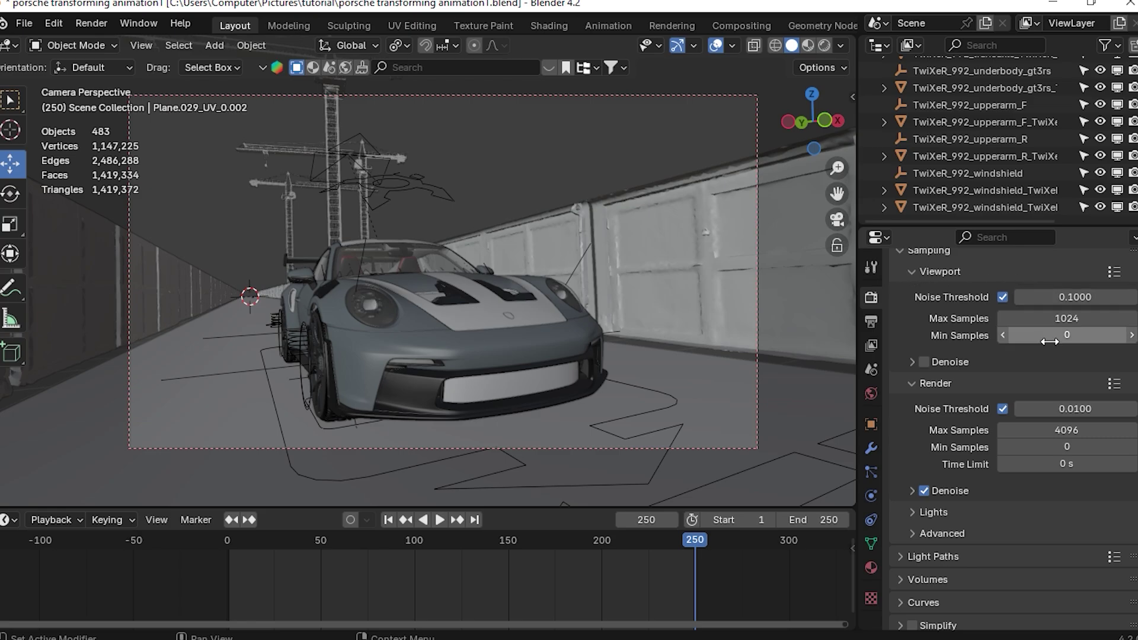
pyautogui.click(824, 45)
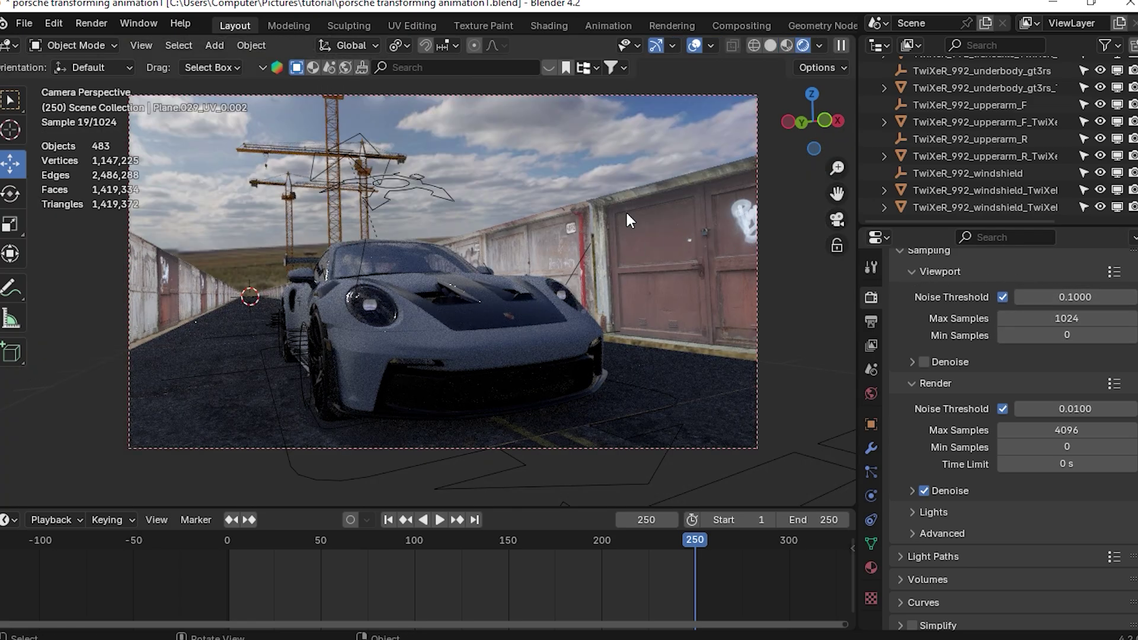
pyautogui.moveTo(663, 237); pyautogui.dragTo(616, 249, button='middle')
pyautogui.press('Escape')
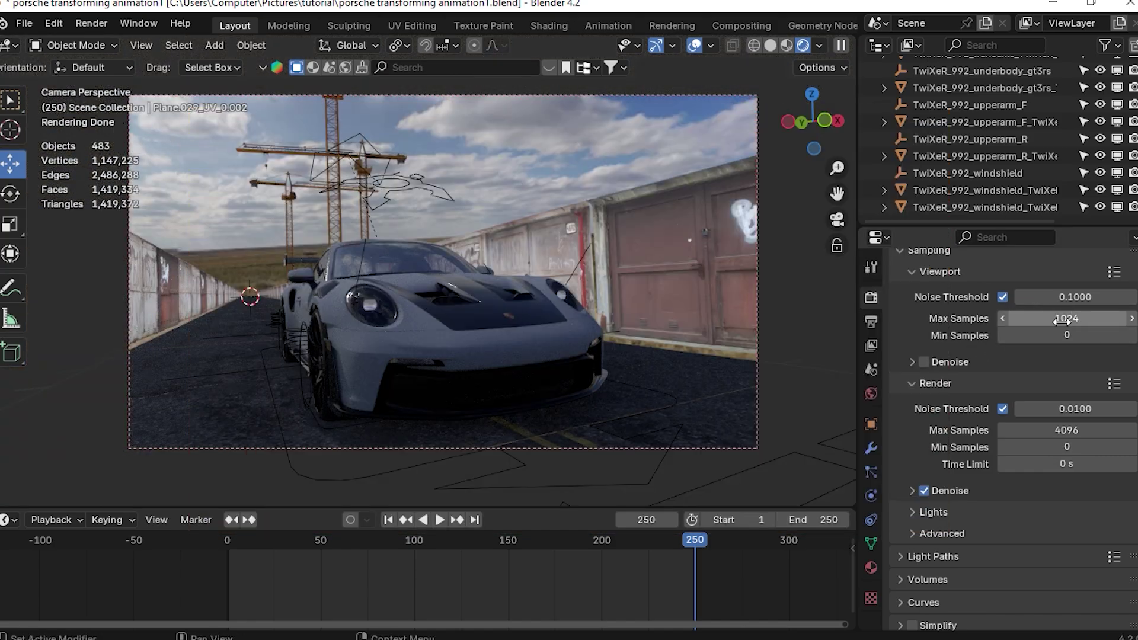
# - Set the Max Samples for viewport sampling to 64
pyautogui.click(1064, 319)
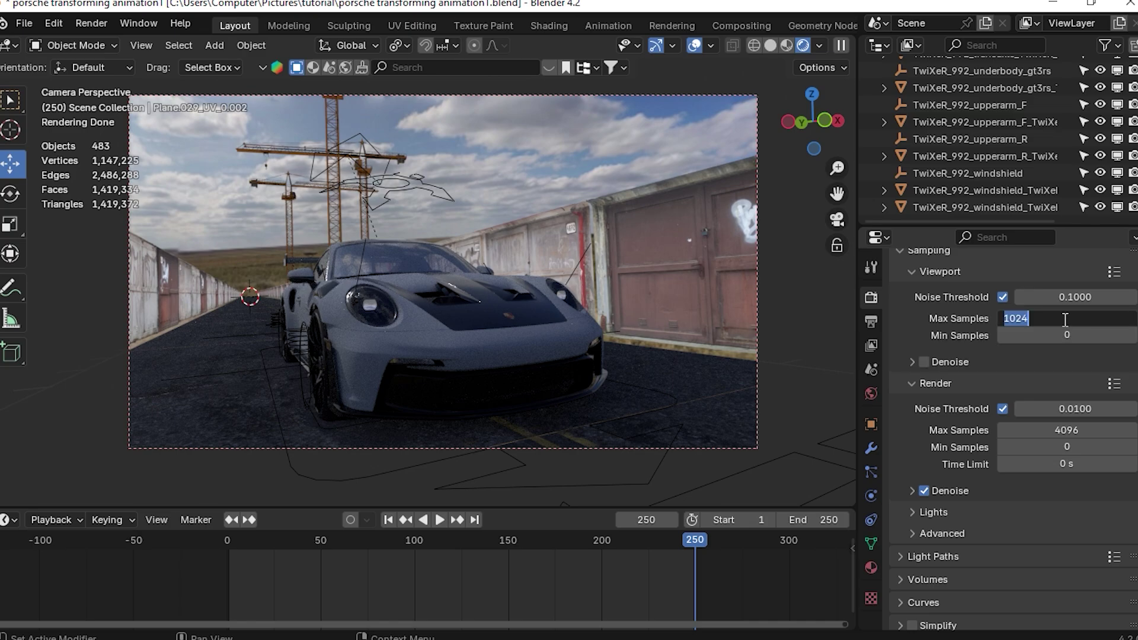
pyautogui.write('64')
pyautogui.press('Return')
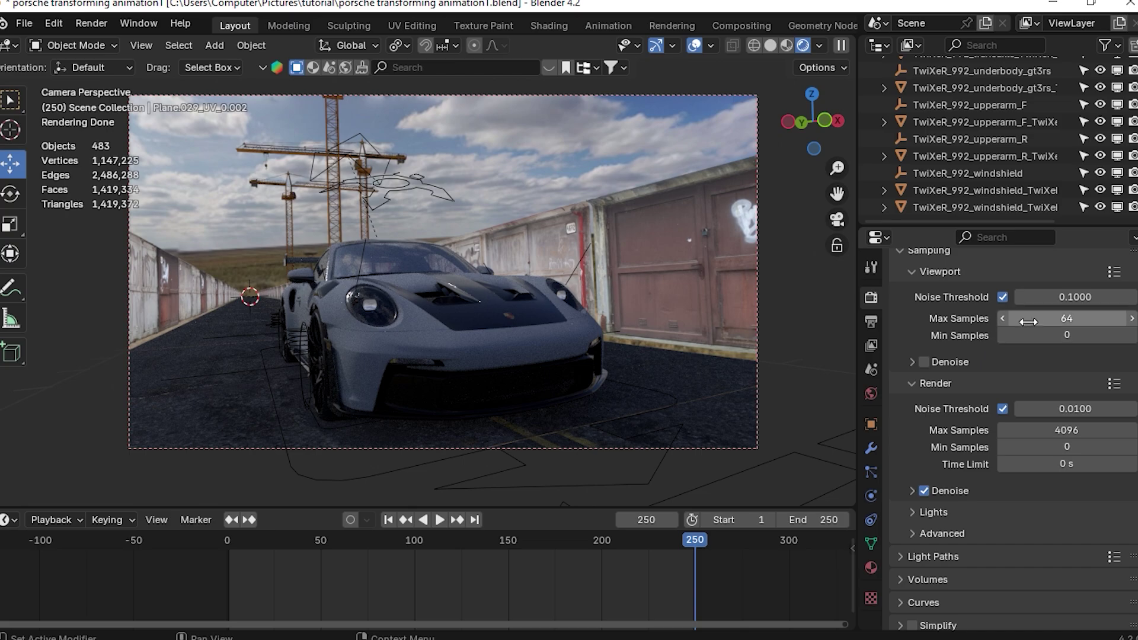
# - Set the Max Samples for final render sampling to 128
pyautogui.scroll(-2, 972, 356)
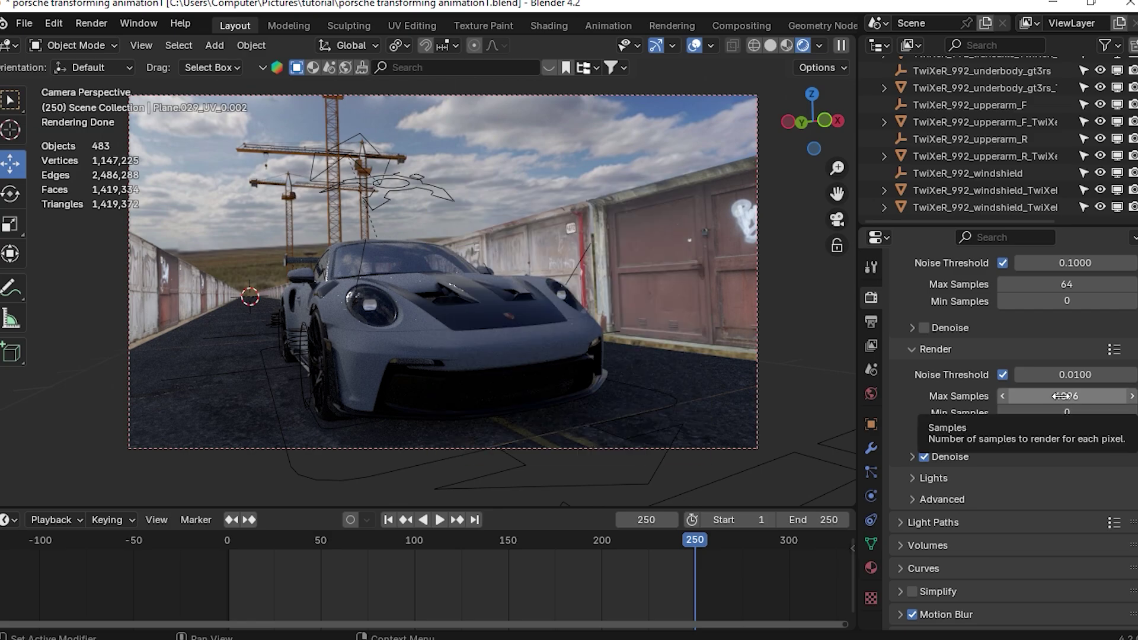
pyautogui.click(1061, 395)
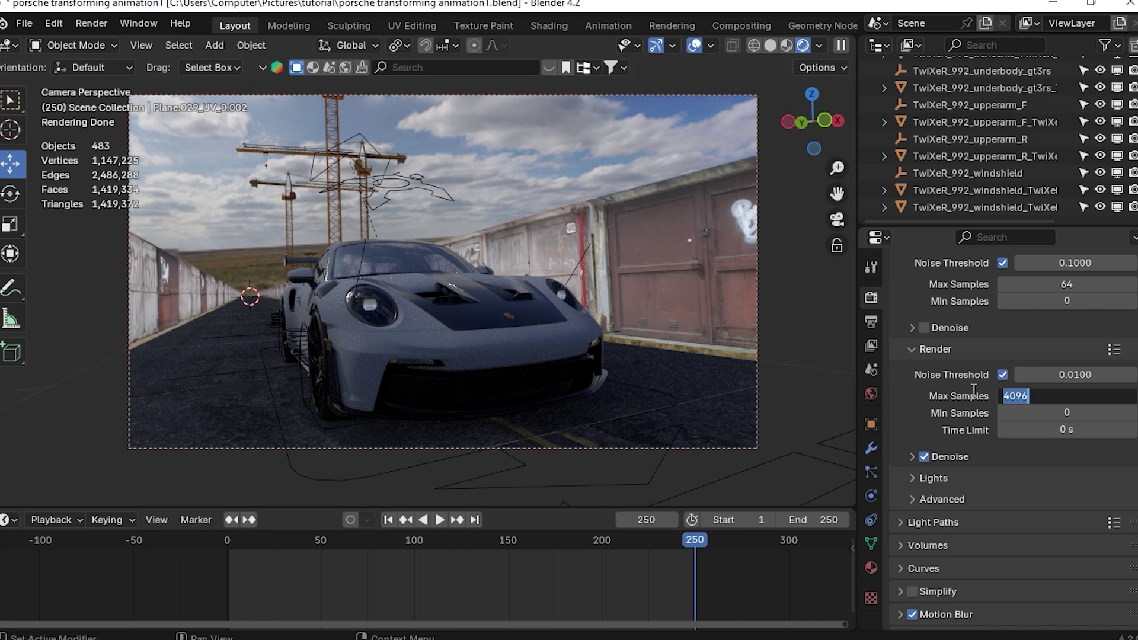
pyautogui.write('128')
pyautogui.press('Return')
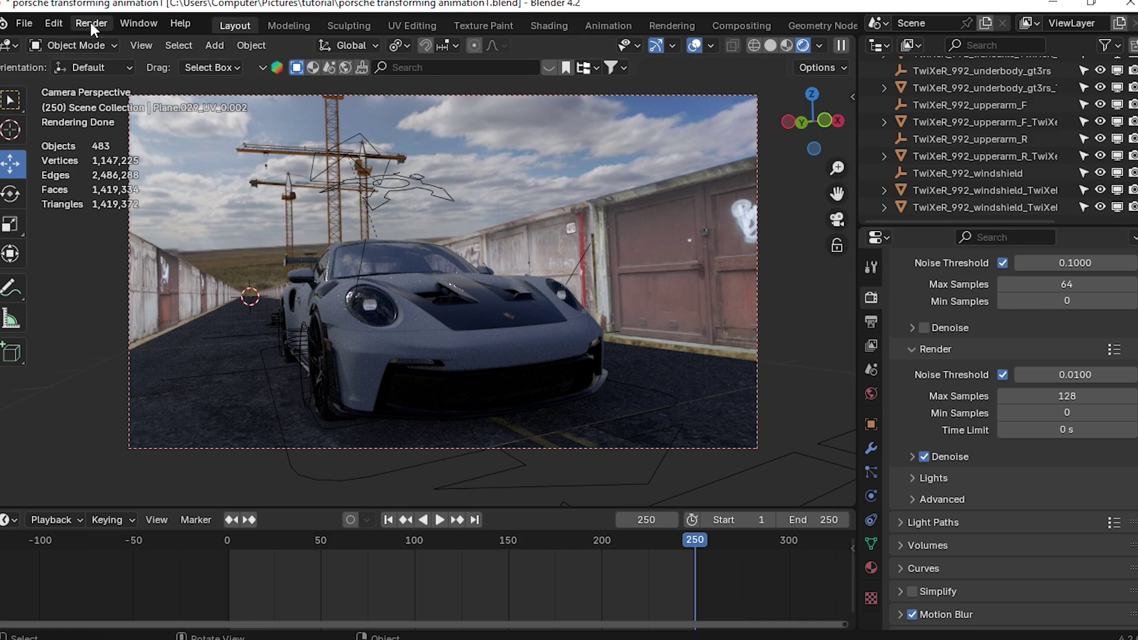
# - Render the current frame with the reduced sample count and examine the image quality up close
pyautogui.press('F12')
pyautogui.scroll(-3, 423, 201)
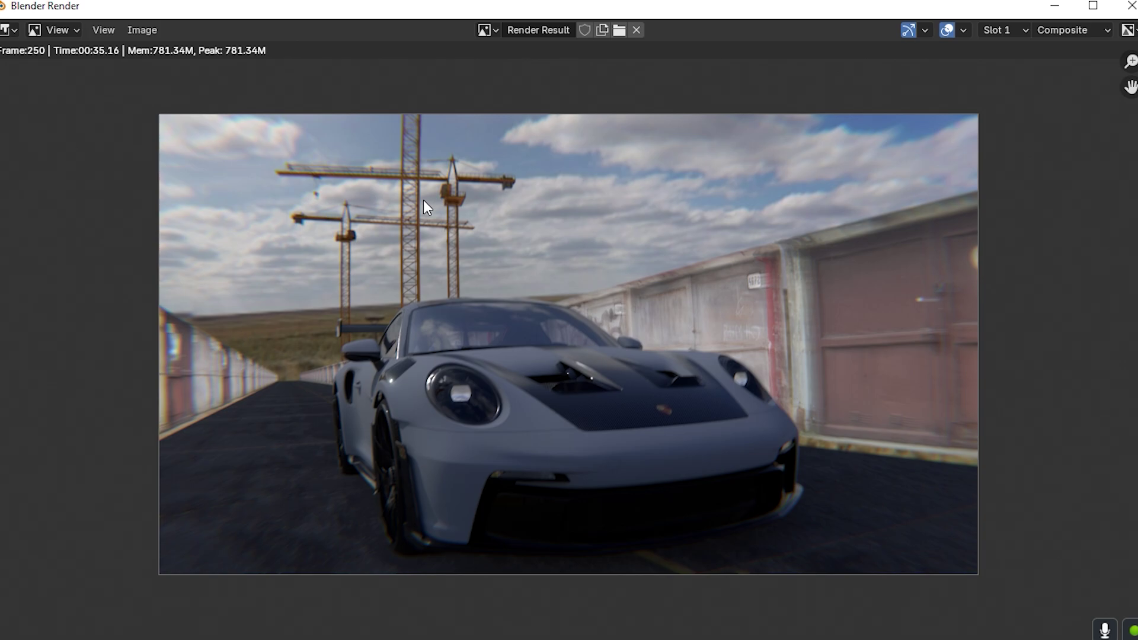
pyautogui.scroll(-1, 397, 179)
pyautogui.scroll(3, 536, 262)
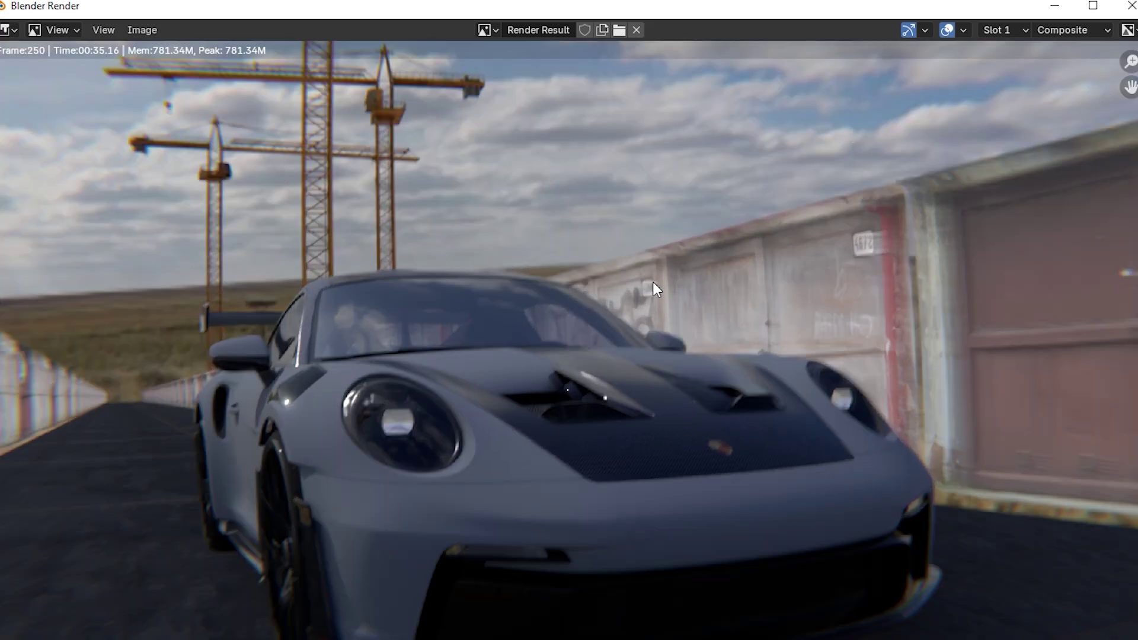
pyautogui.scroll(-3, 653, 281)
pyautogui.click(1131, 6)
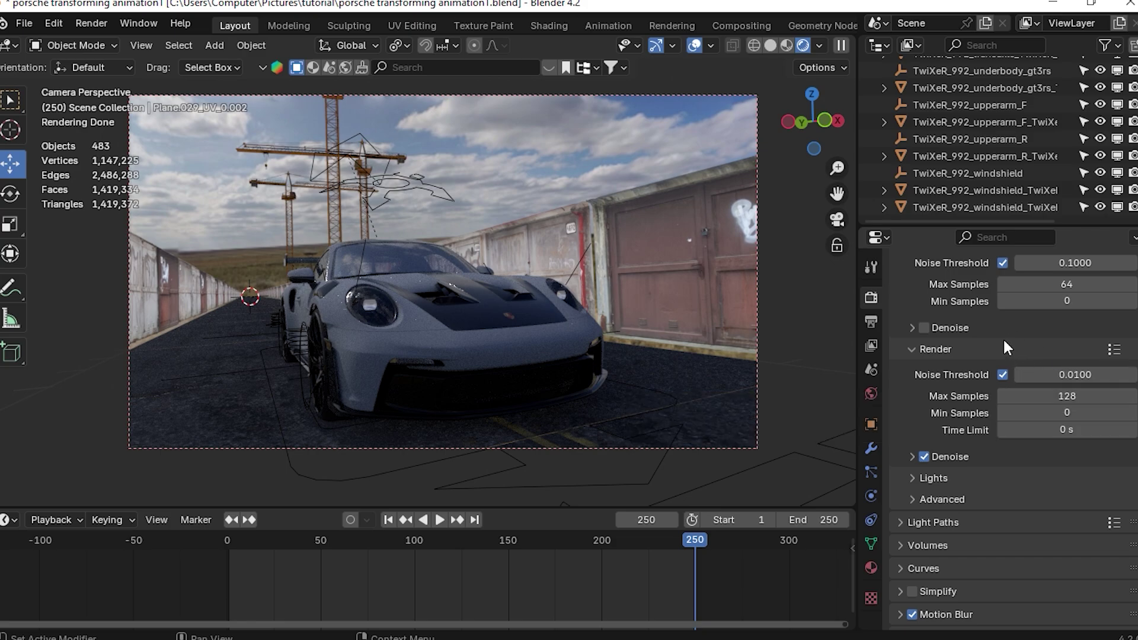
# - Set the Noise Threshold for final render sampling to 0.1
pyautogui.click(1074, 375)
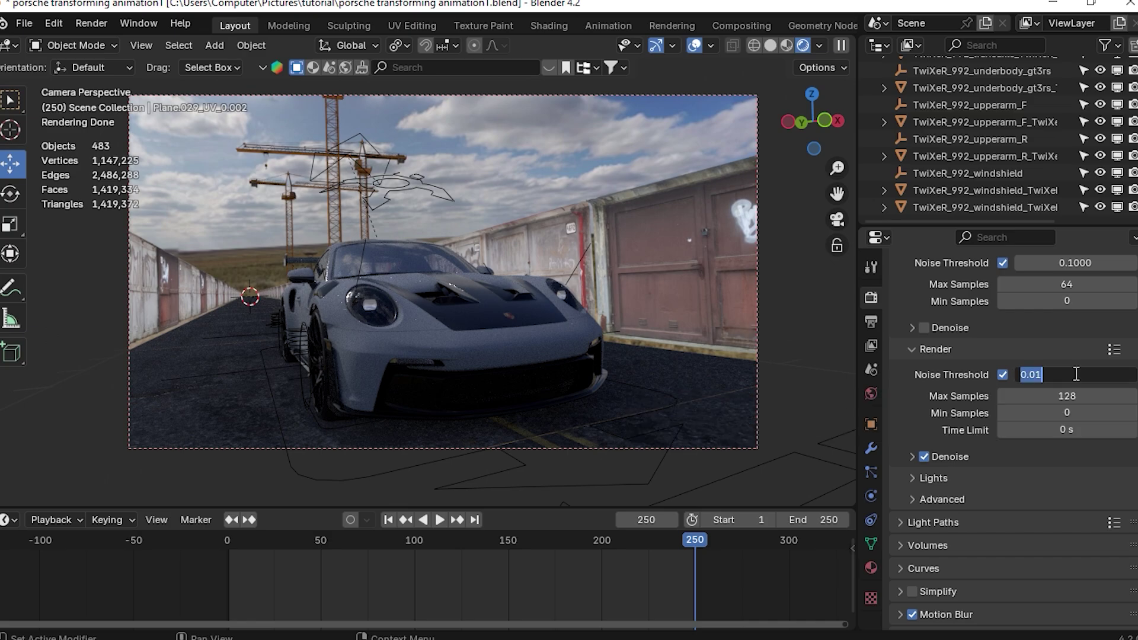
pyautogui.press('BackSpace')
pyautogui.write('0.1')
pyautogui.press('Return')
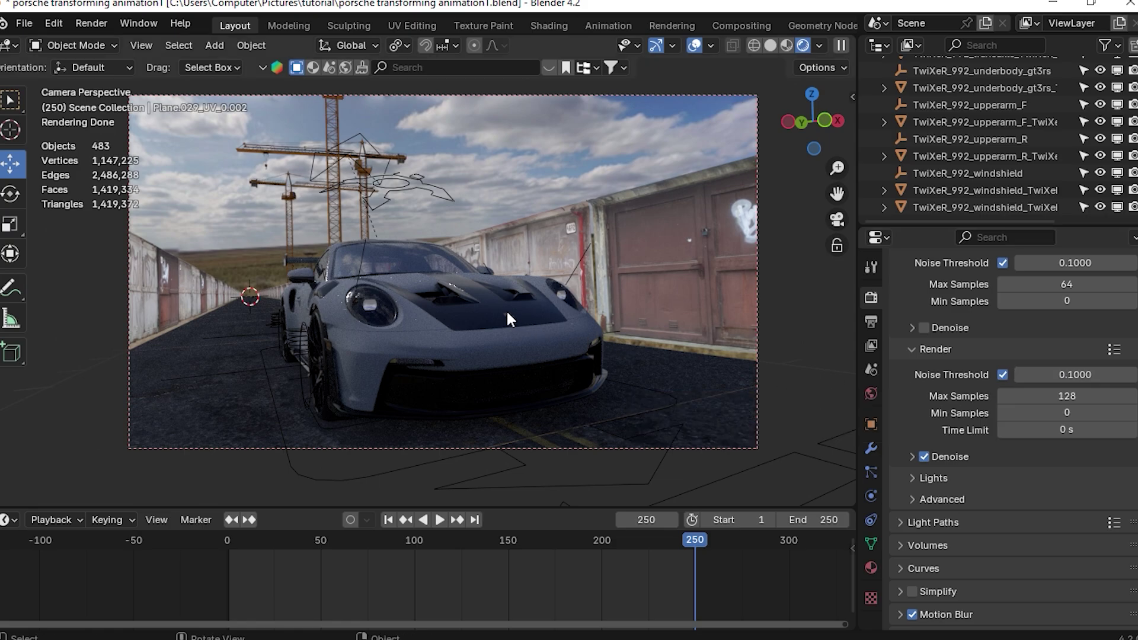
# - Raise the Noise Threshold for final render sampling to 0.5
pyautogui.click(1077, 370)
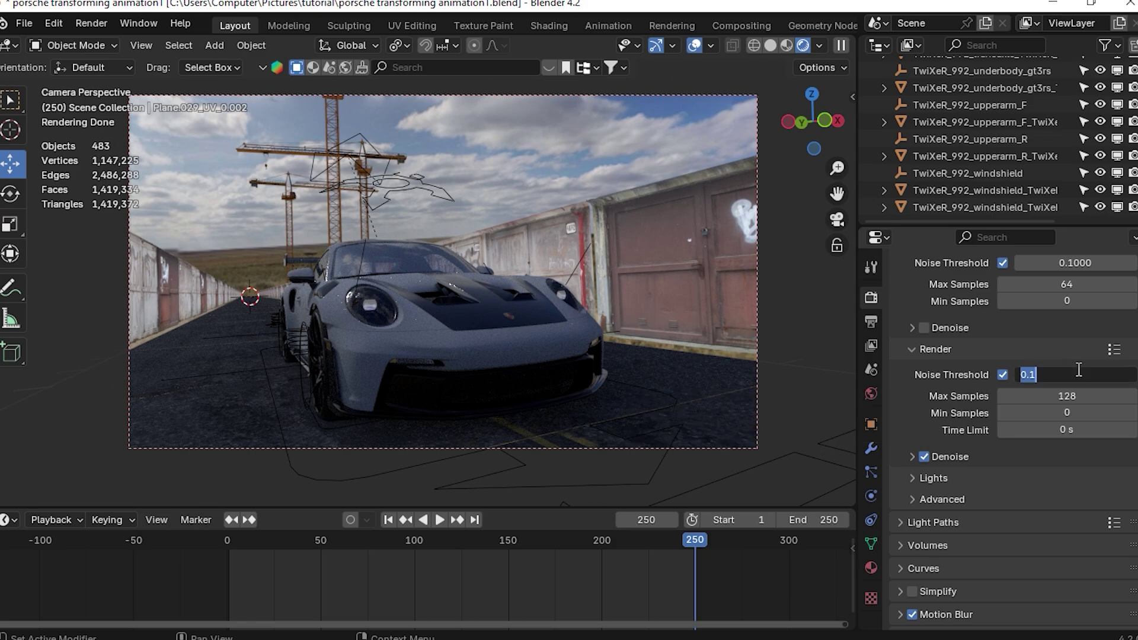
pyautogui.write('0.5')
pyautogui.press('Return')
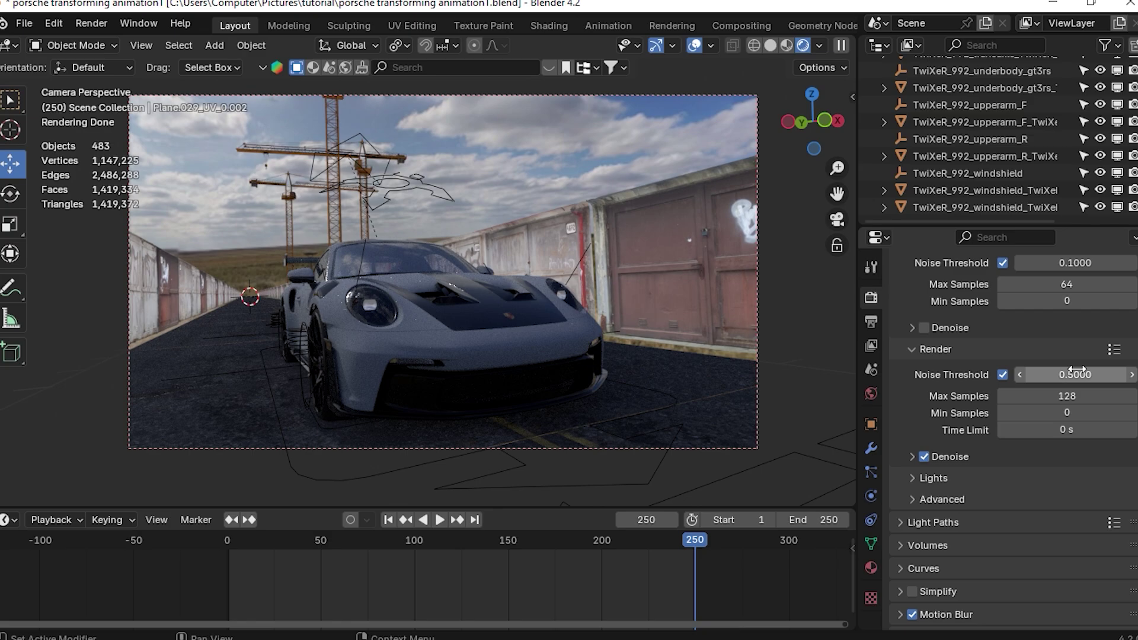
# - Set the final render's Noise Threshold back to 0.01
pyautogui.moveTo(1077, 372); pyautogui.dragTo(1064, 373)
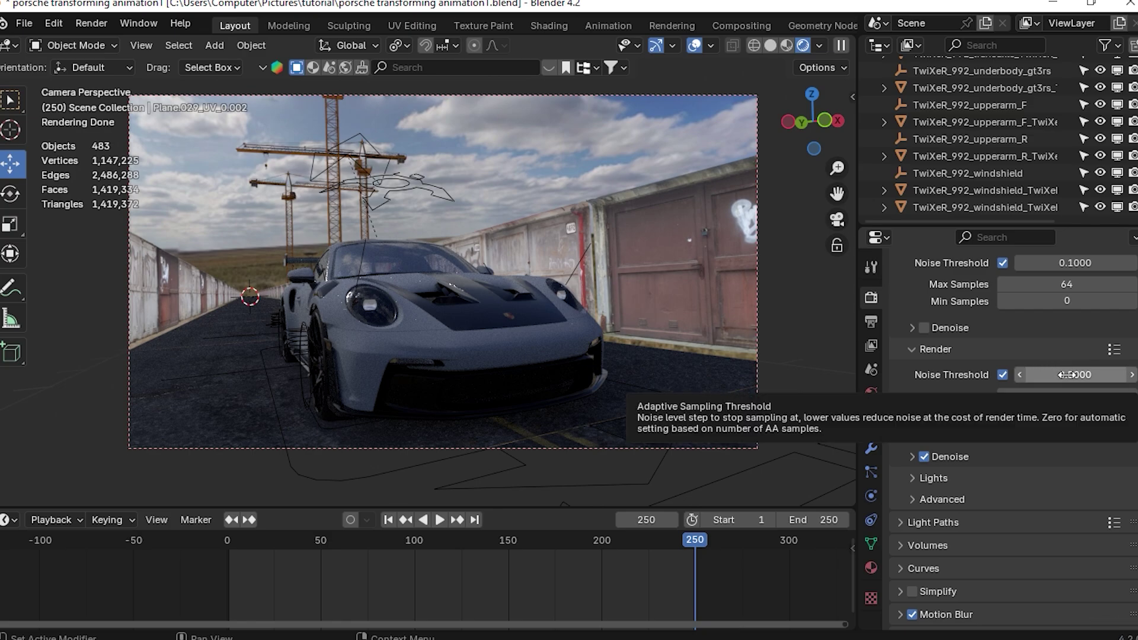
pyautogui.click(1065, 374)
pyautogui.write('0.01')
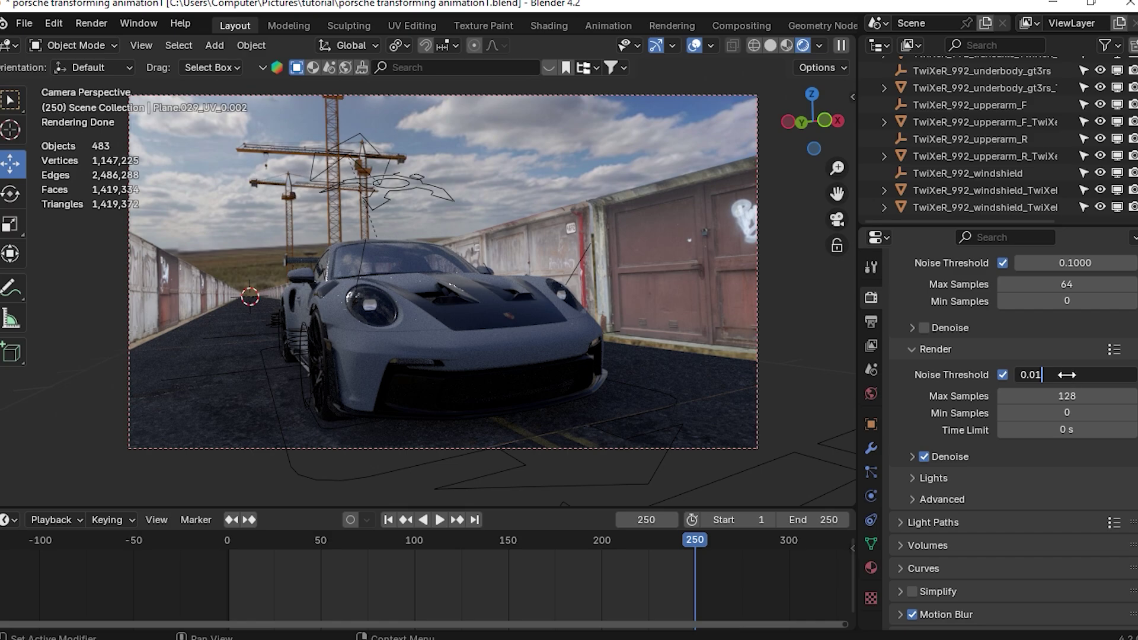
pyautogui.press('Return')
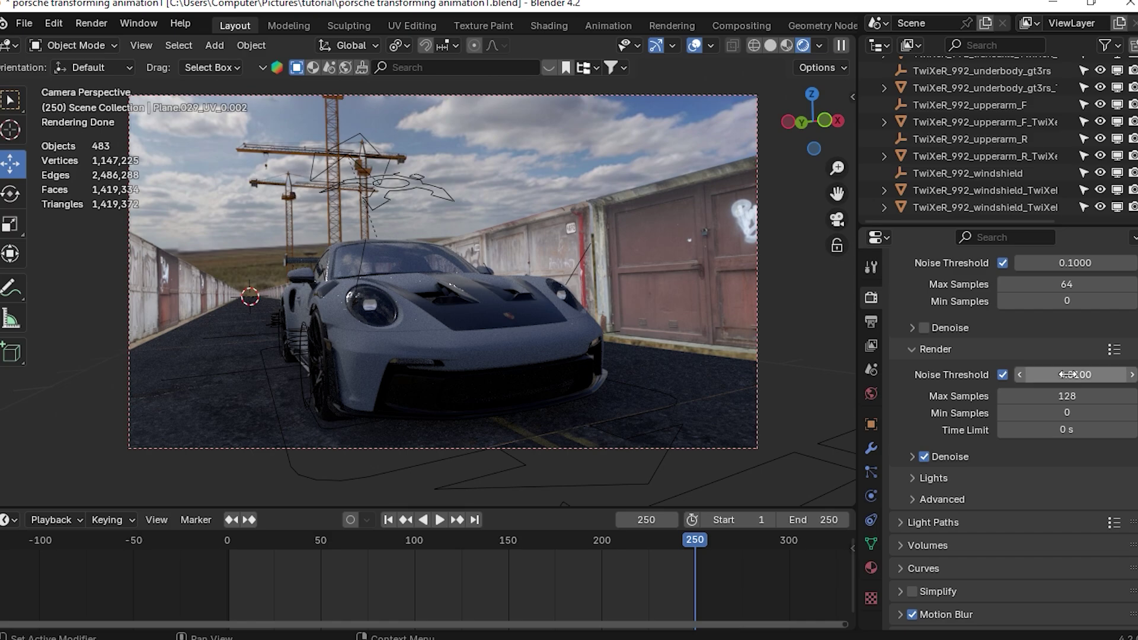
# - Set the Noise Threshold for final render sampling to 0.5
pyautogui.click(1084, 375)
pyautogui.write('.5')
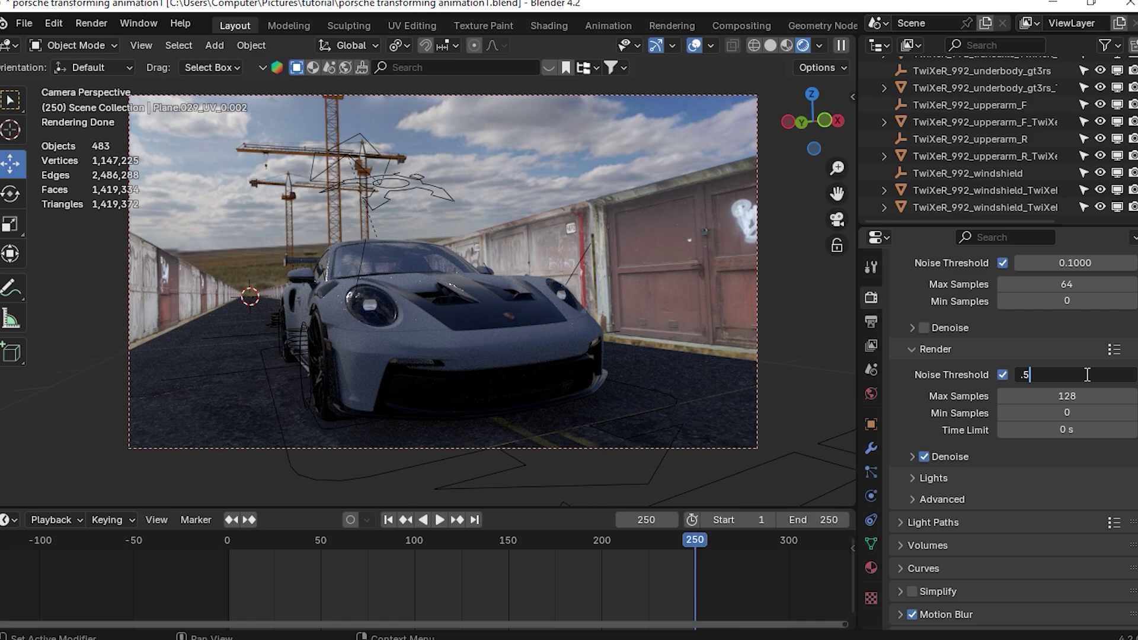
pyautogui.press('Return')
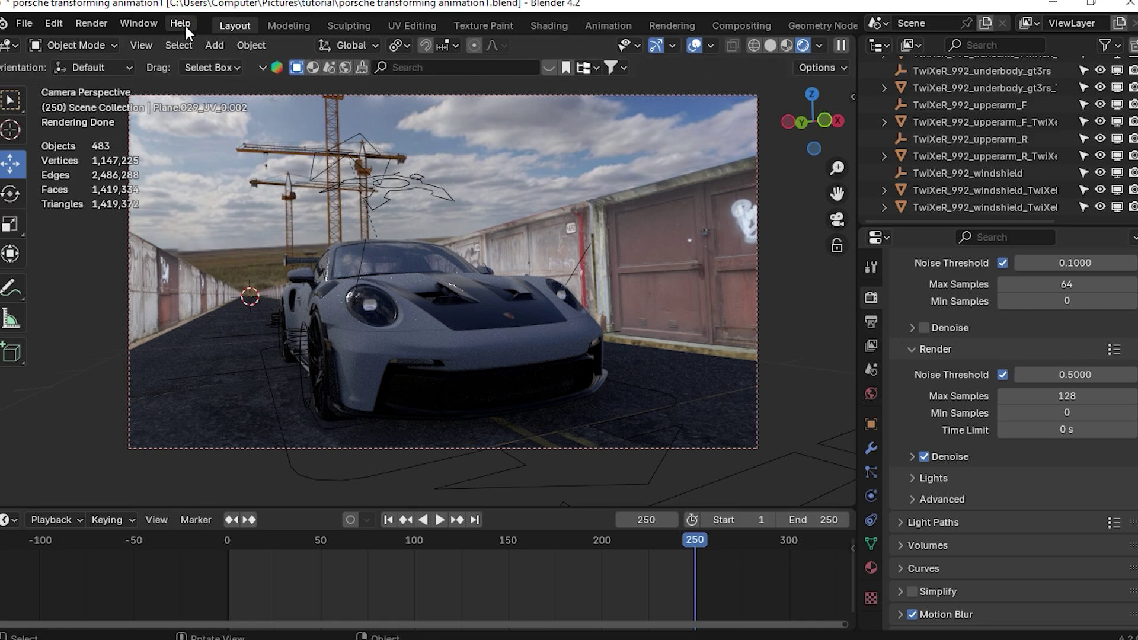
# - Render the current frame with the new noise threshold and examine the car's details and overall image quality
pyautogui.click(107, 18)
pyautogui.click(110, 41)
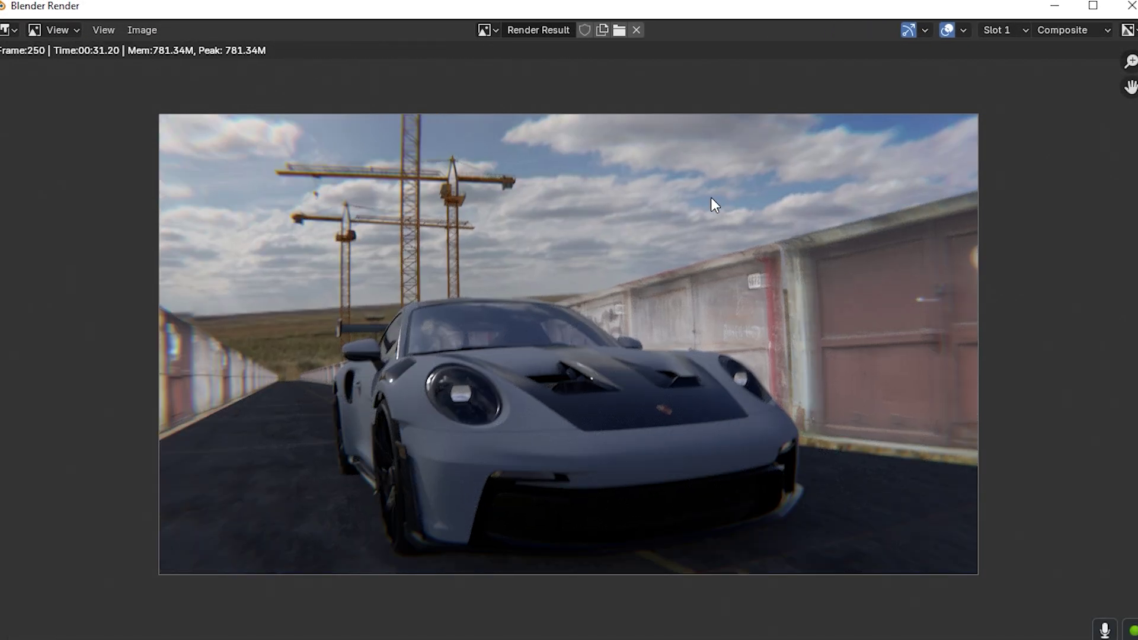
pyautogui.scroll(-1, 670, 256)
pyautogui.scroll(4, 668, 255)
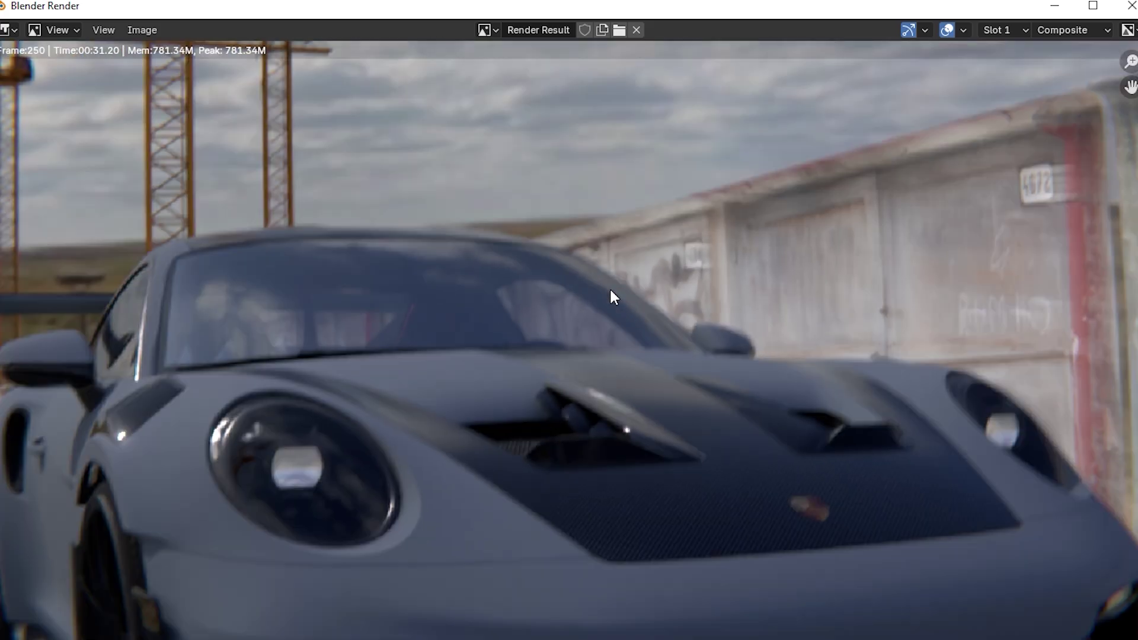
pyautogui.scroll(-3, 716, 279)
pyautogui.scroll(5, 648, 274)
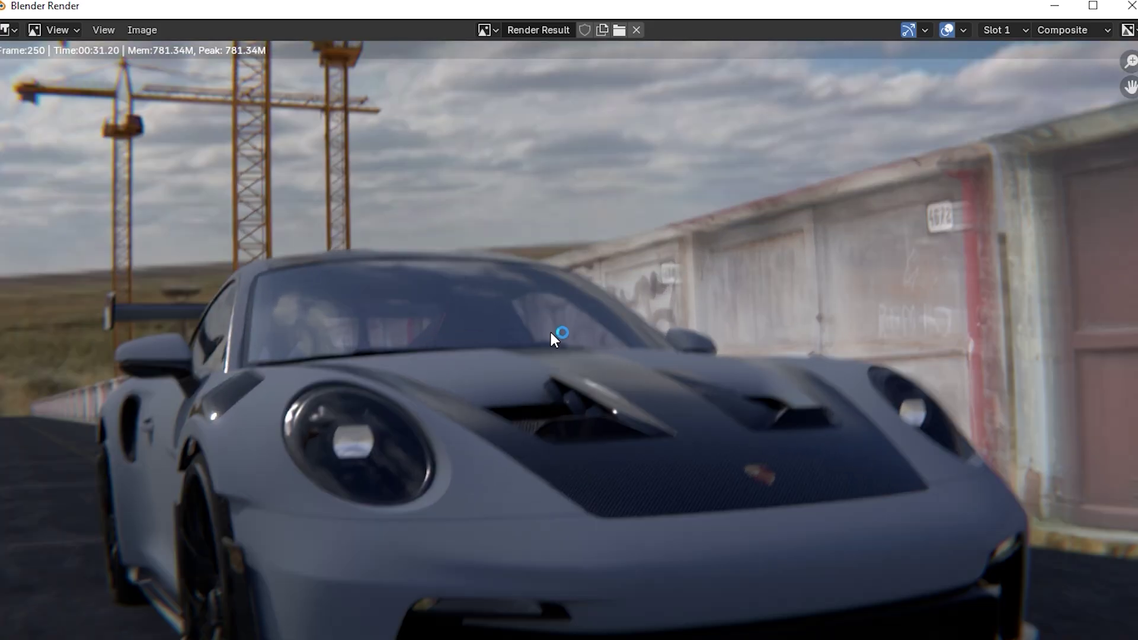
pyautogui.scroll(-4, 598, 321)
pyautogui.scroll(-1, 611, 318)
pyautogui.scroll(1, 617, 256)
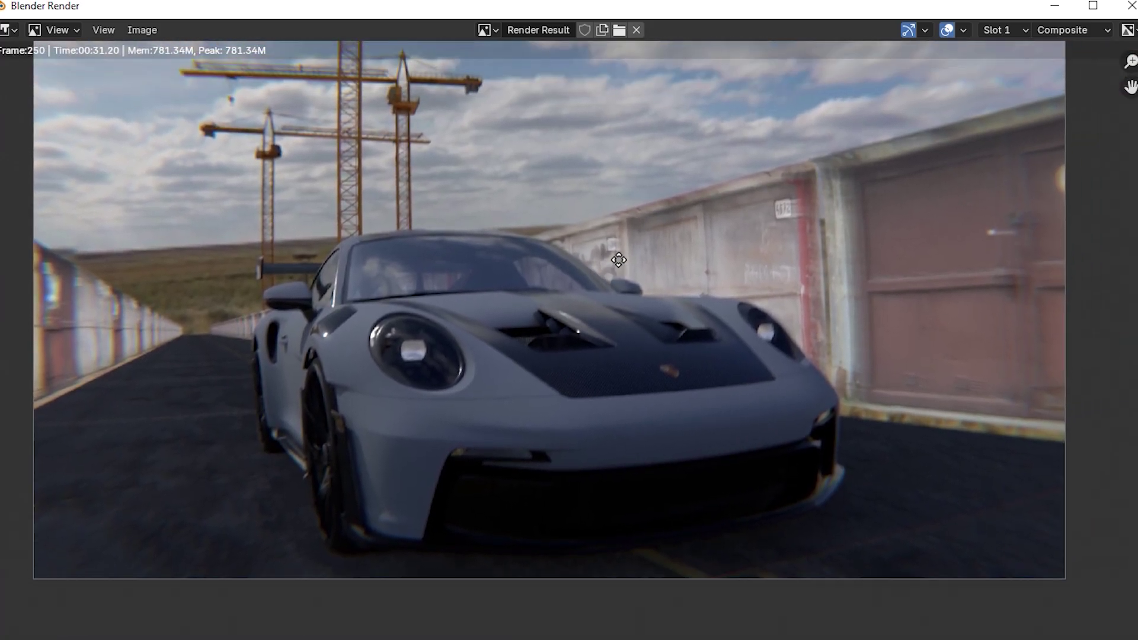
pyautogui.click(1054, 9)
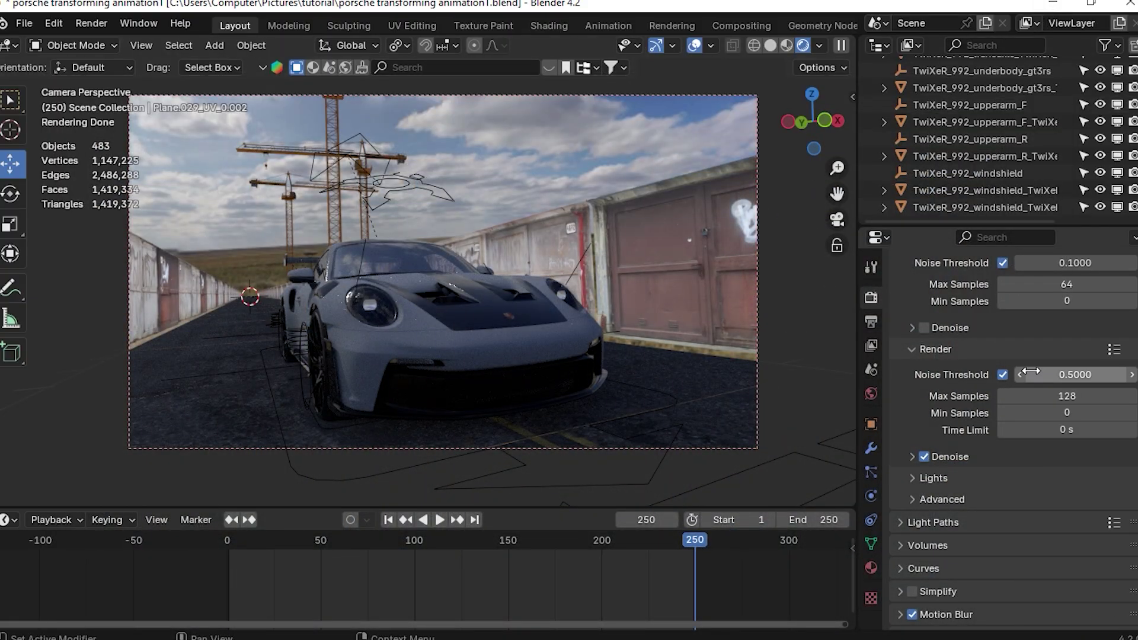
# - Set the Max Samples for final render sampling to 64
pyautogui.click(1047, 396)
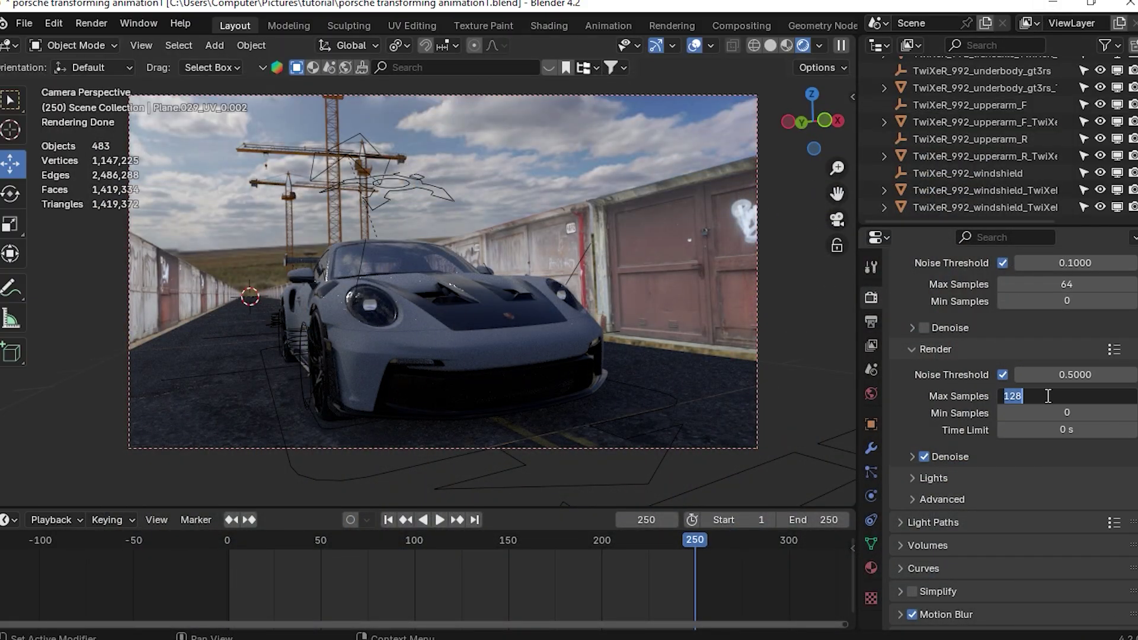
pyautogui.write('64')
pyautogui.press('Return')
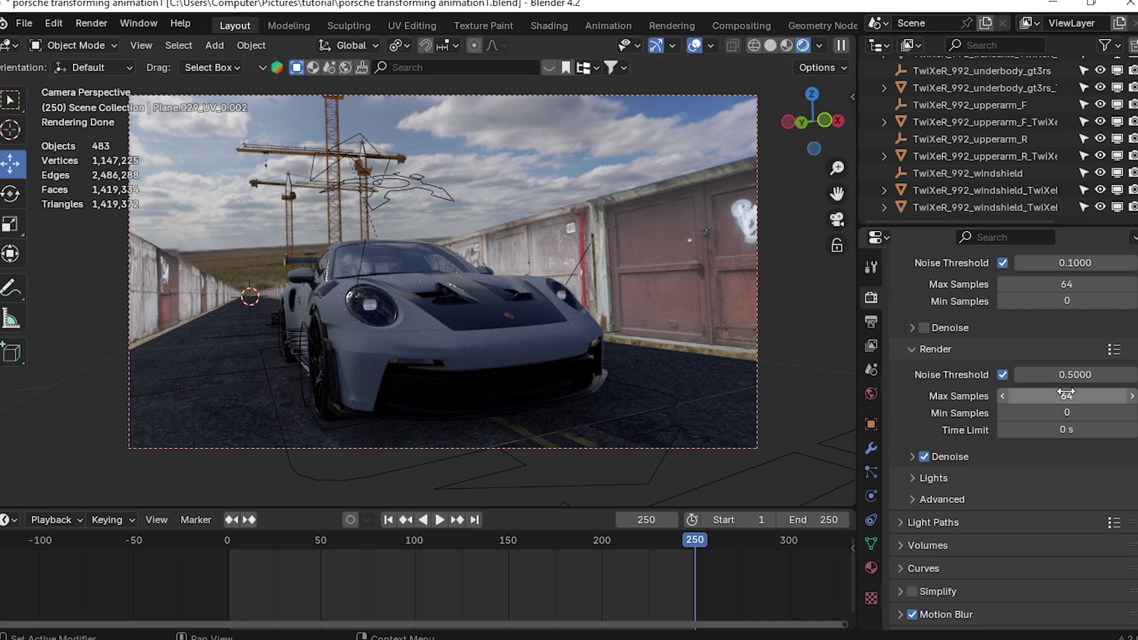
# - Render the current frame with the reduced sample count, examine the image quality and render time, and close the render window
pyautogui.click(91, 23)
pyautogui.click(123, 43)
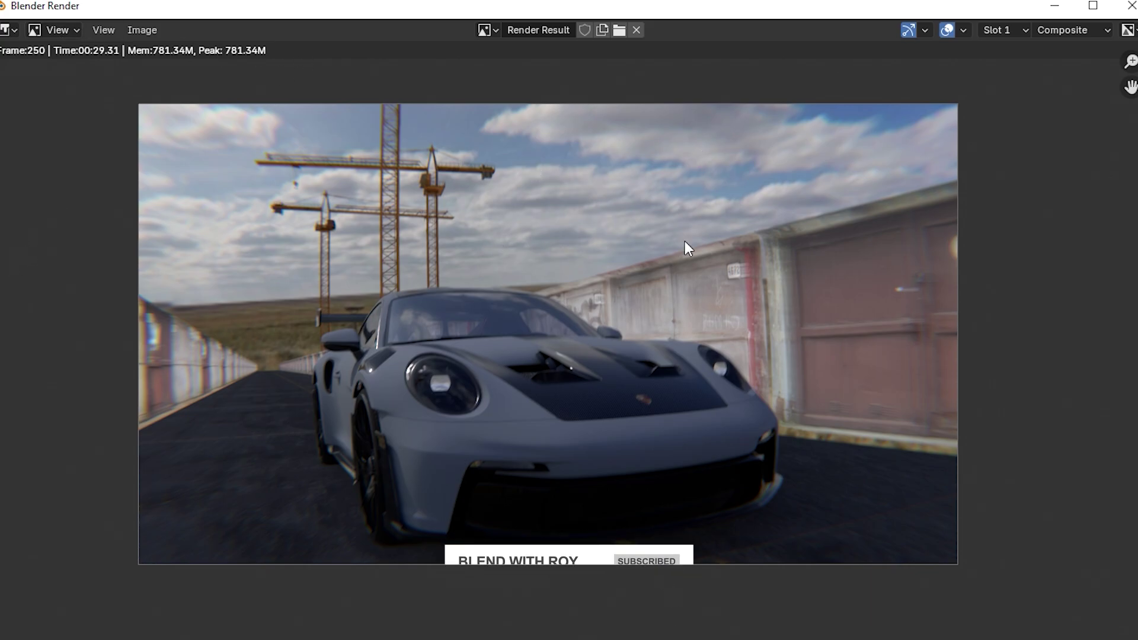
pyautogui.press('Escape')
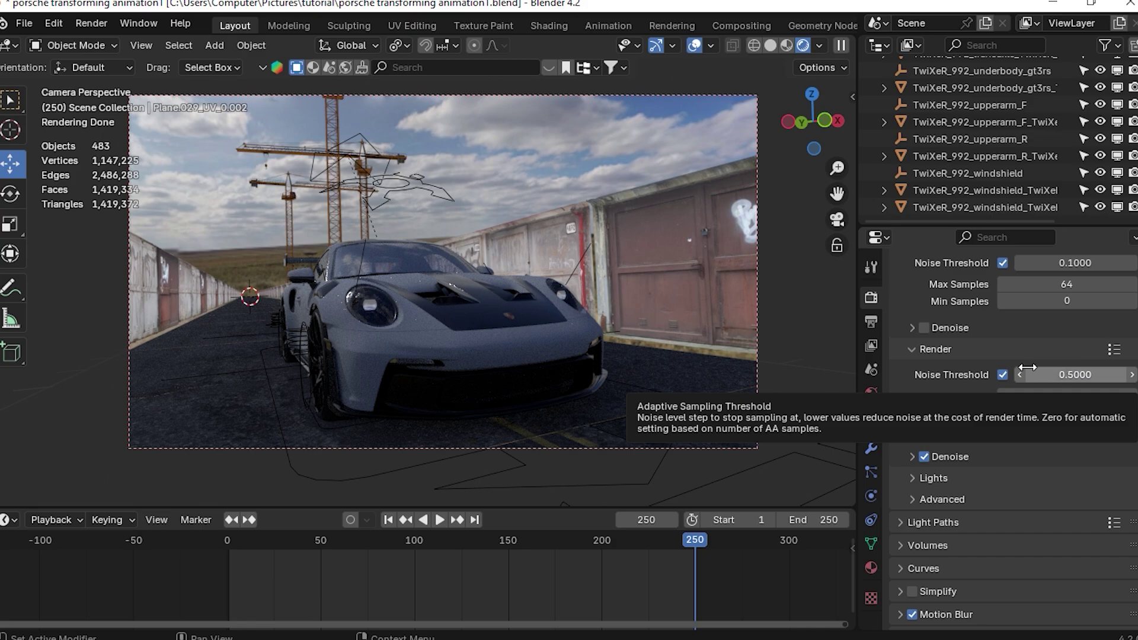
# - Expand the Denoise settings under final render sampling
pyautogui.moveTo(1019, 372)
pyautogui.mouseDown()
pyautogui.moveTo(1007, 372)
pyautogui.moveTo(1018, 372)
pyautogui.mouseUp()
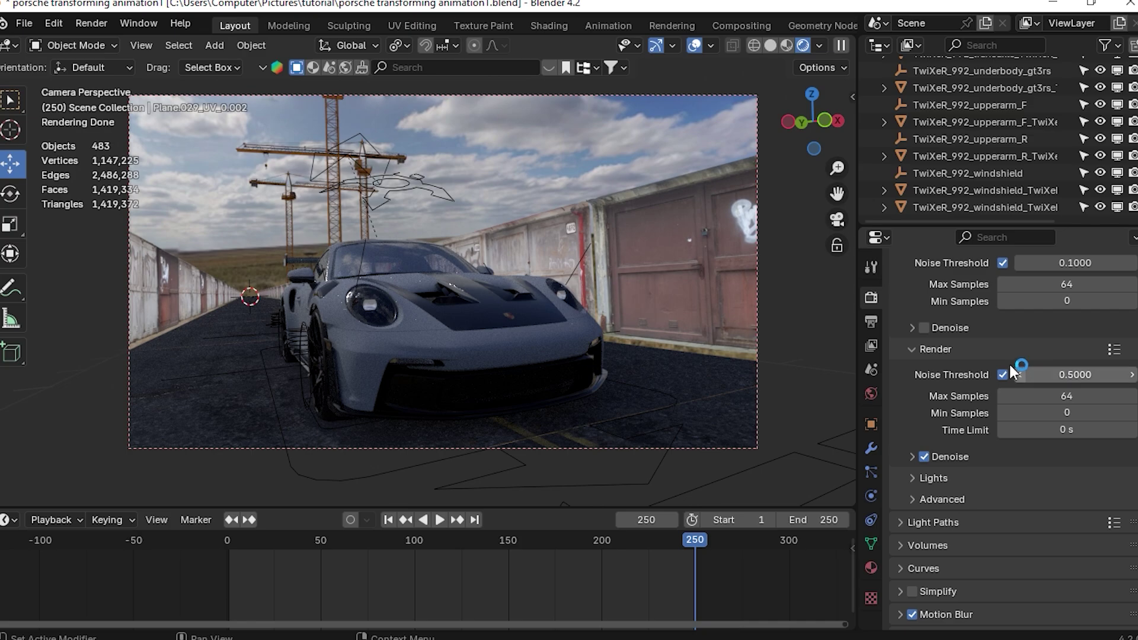
pyautogui.scroll(-4, 933, 418)
pyautogui.click(908, 348)
pyautogui.click(908, 350)
pyautogui.click(908, 351)
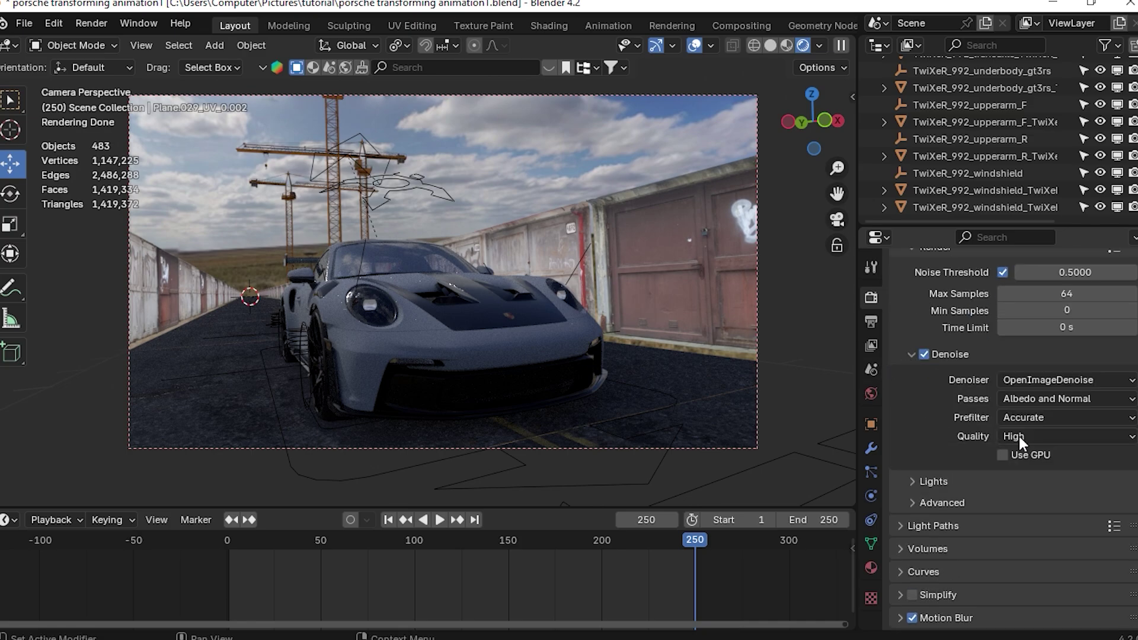
# - Enable denoising for viewport sampling to compare the noise on the car up close, and disable it again
pyautogui.scroll(4, 947, 383)
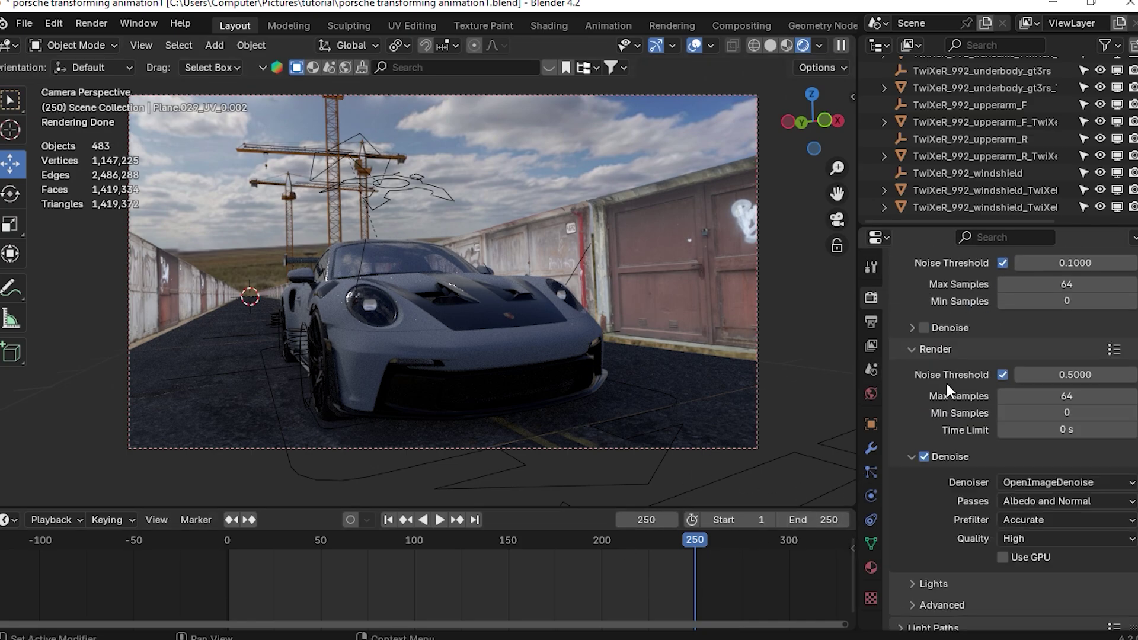
pyautogui.scroll(1, 947, 383)
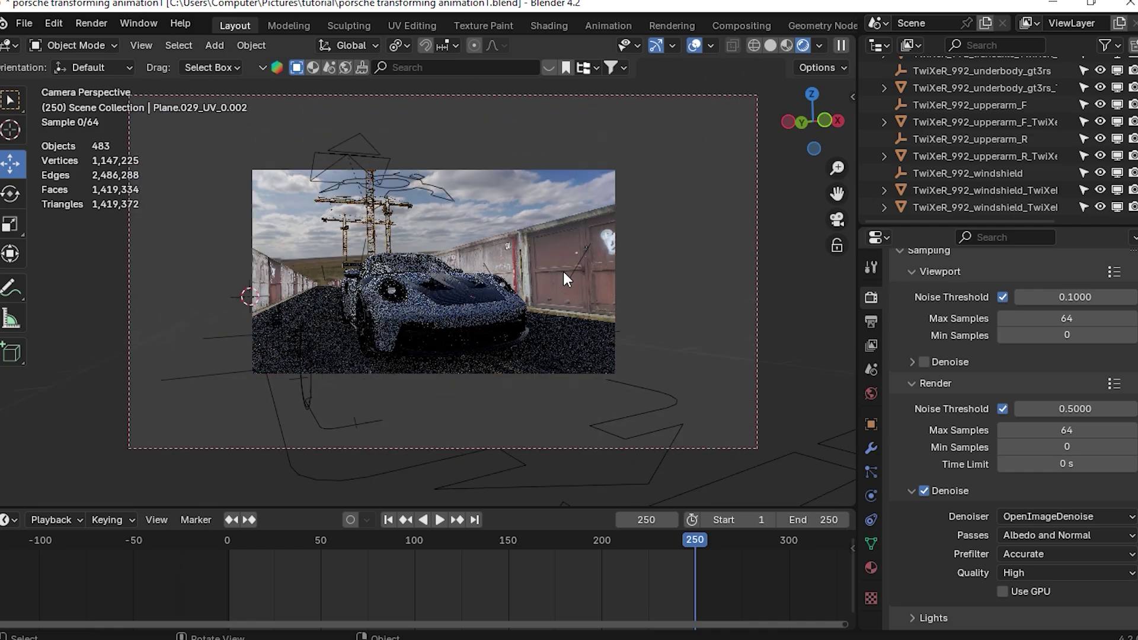
pyautogui.scroll(4, 563, 271)
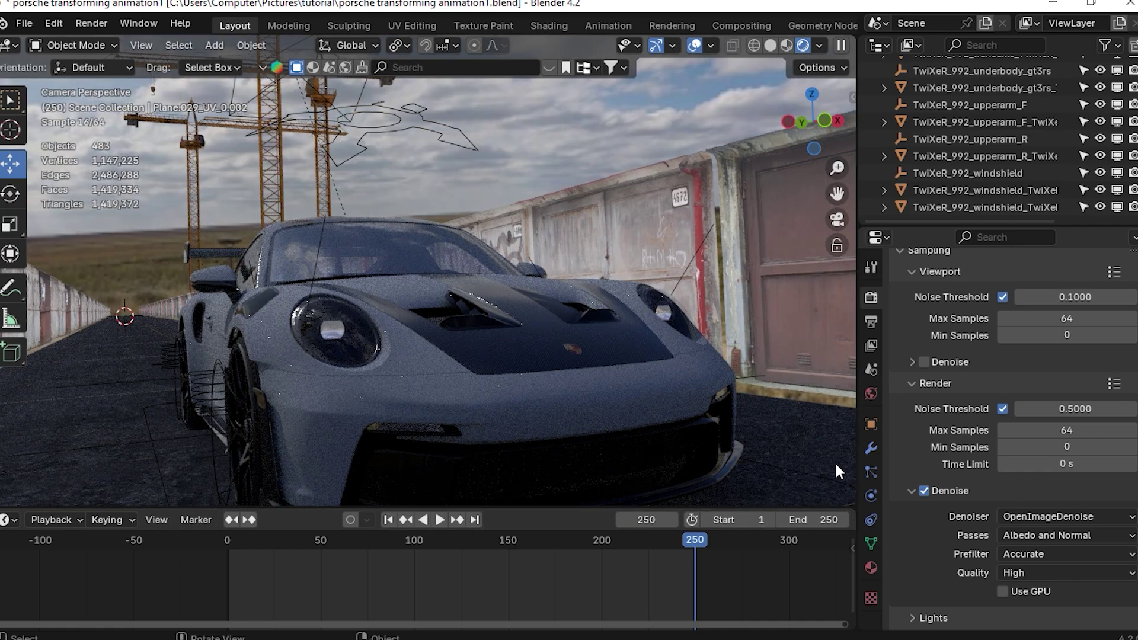
pyautogui.click(926, 360)
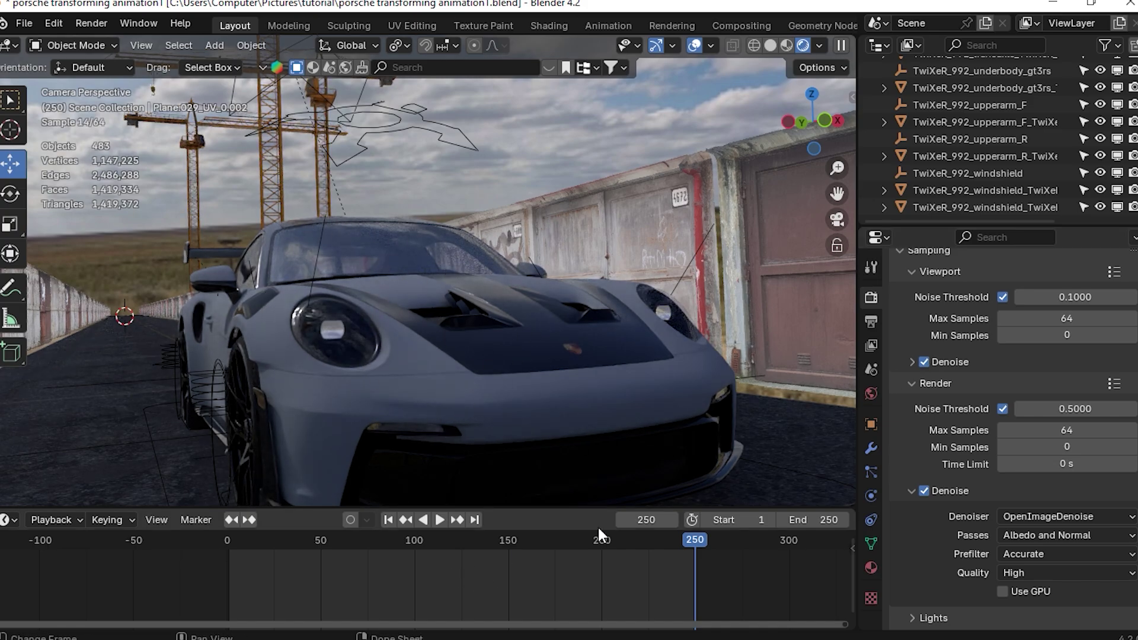
pyautogui.click(924, 361)
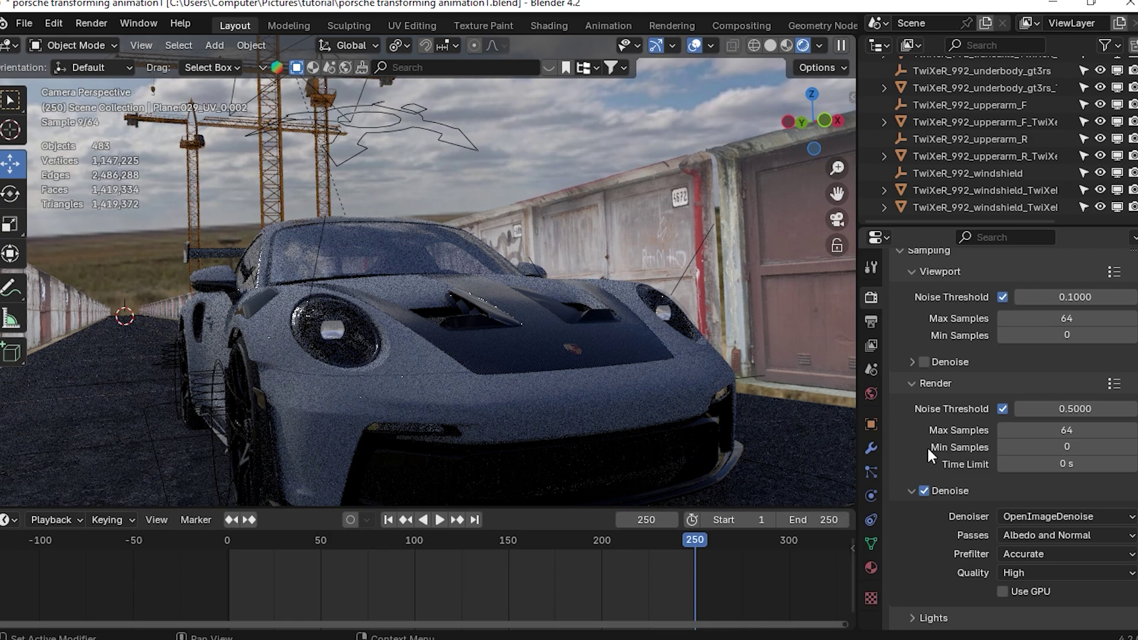
# - Switch the final render's denoiser between OptiX and OpenImageDenoise, settle on OptiX, and look at the available denoising passes
pyautogui.scroll(-4, 927, 446)
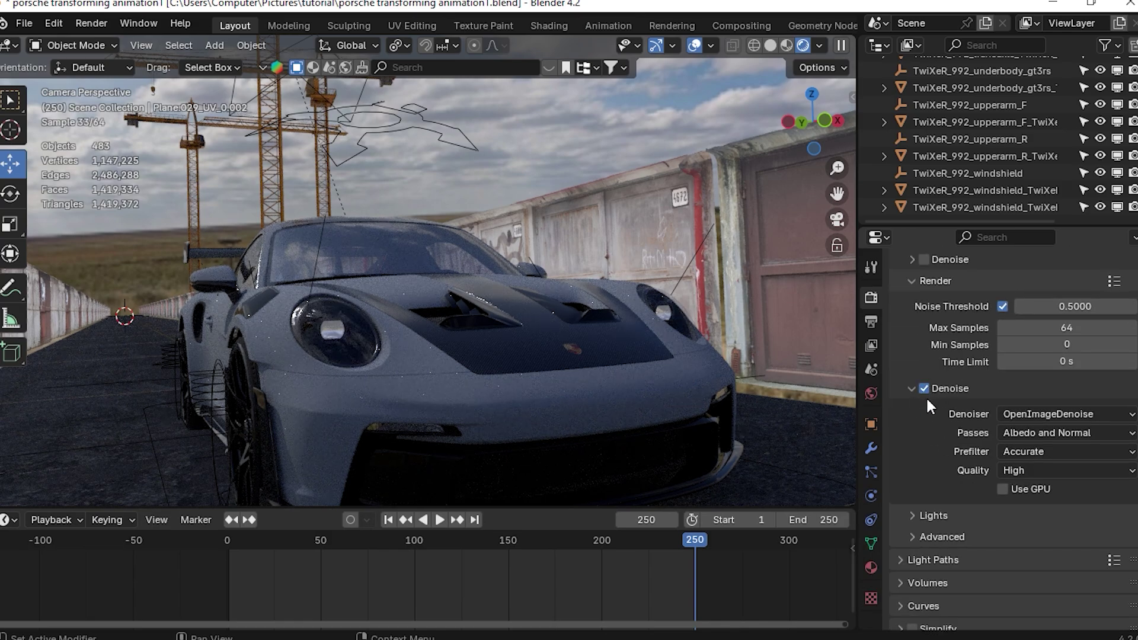
pyautogui.click(1038, 414)
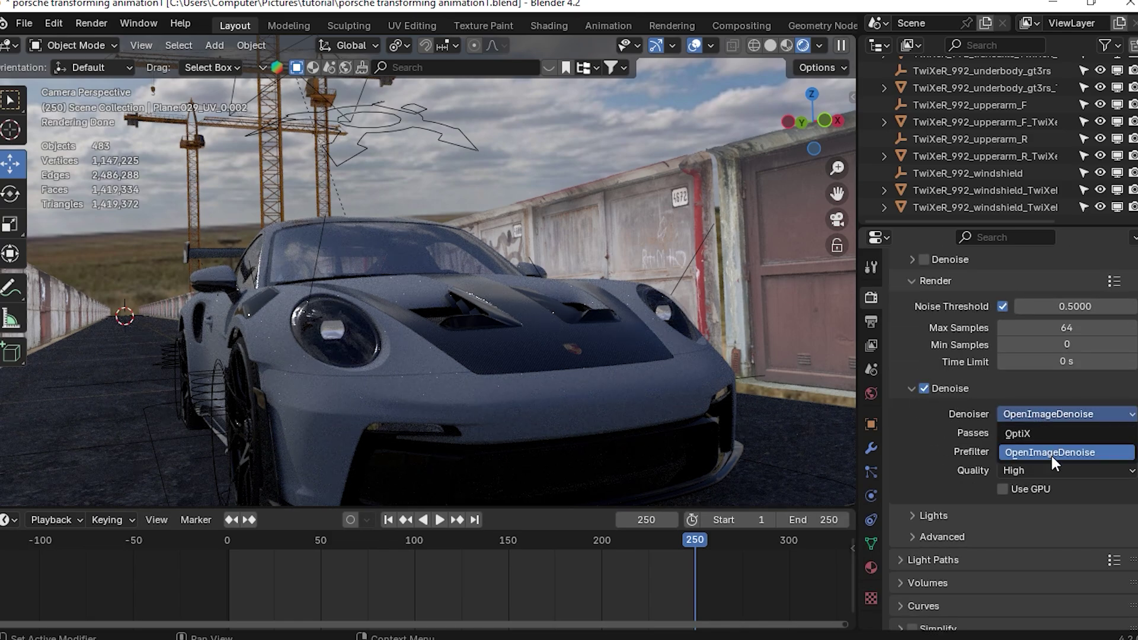
pyautogui.click(1026, 433)
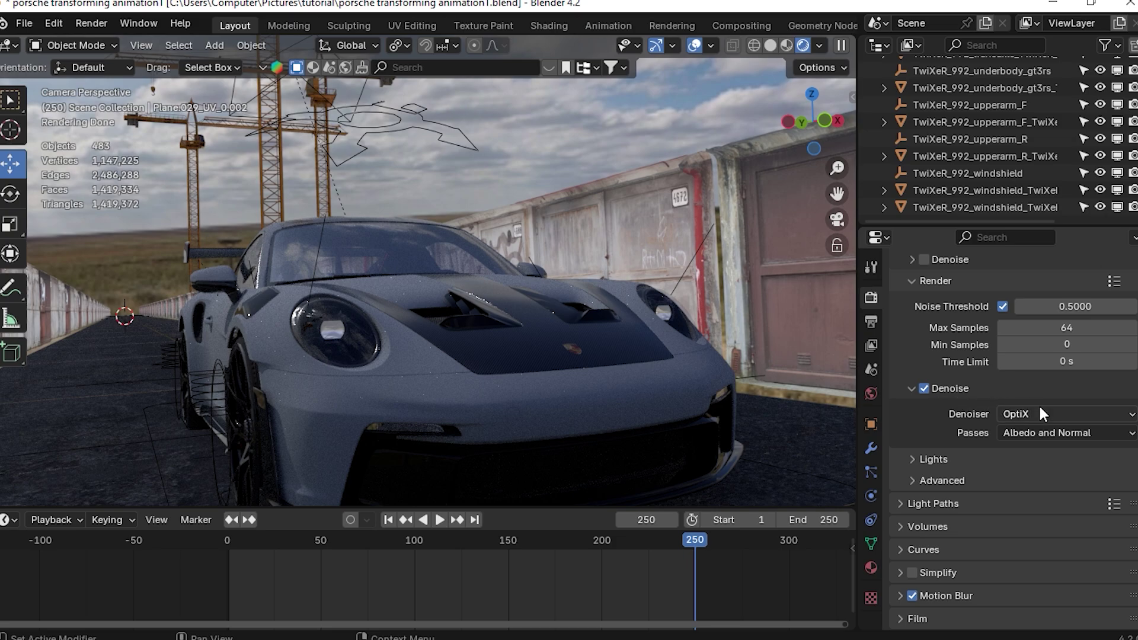
pyautogui.click(1042, 412)
pyautogui.click(1032, 452)
pyautogui.click(1025, 415)
pyautogui.click(1021, 430)
pyautogui.click(1067, 414)
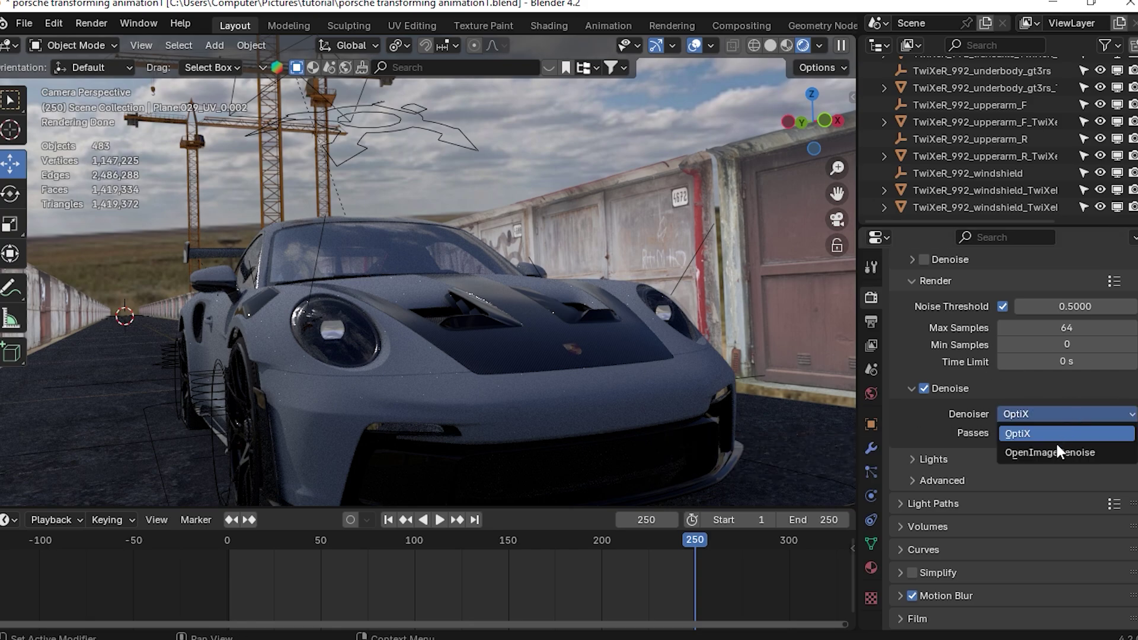
pyautogui.click(1057, 449)
pyautogui.click(1048, 413)
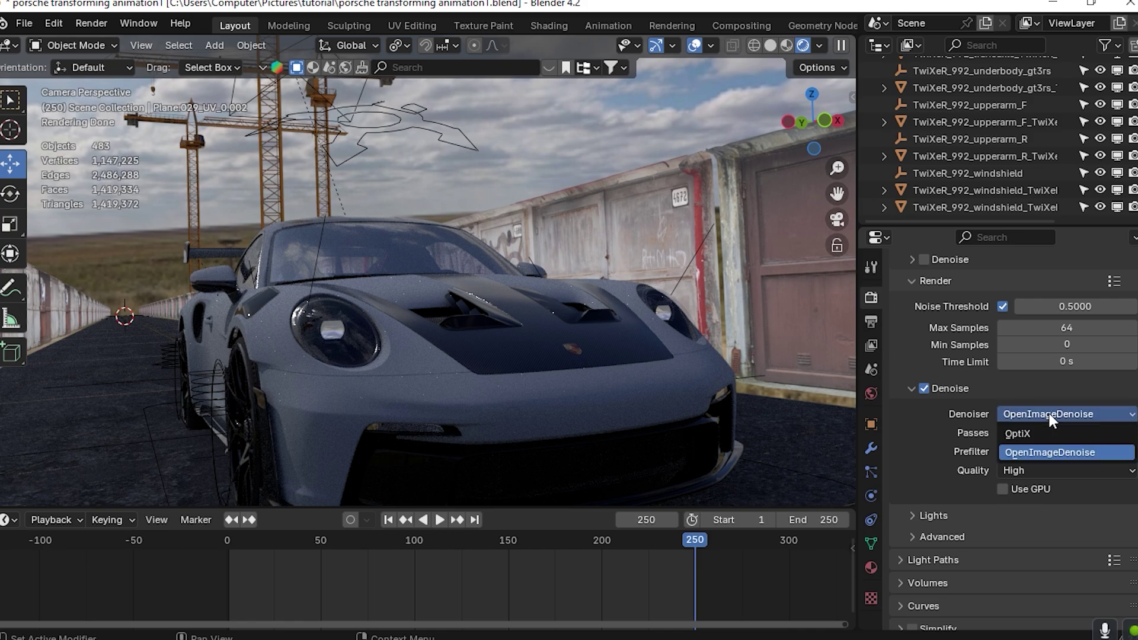
pyautogui.click(1058, 431)
pyautogui.click(1088, 433)
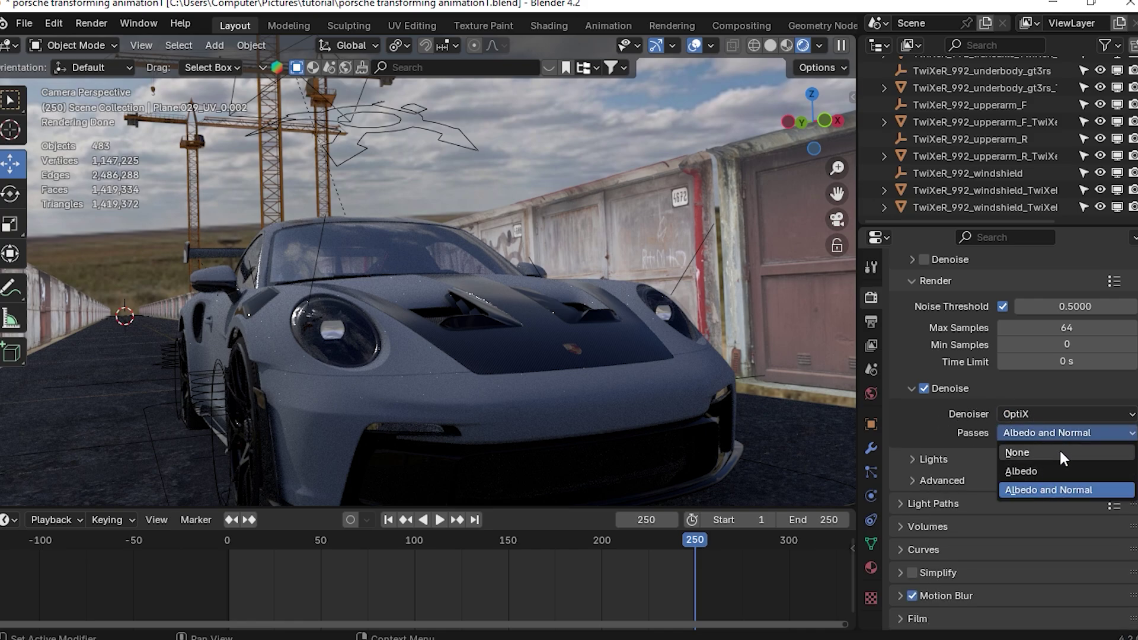
# - Collapse the Sampling settings and expand the Light Paths settings
pyautogui.scroll(2, 926, 379)
pyautogui.scroll(6, 928, 389)
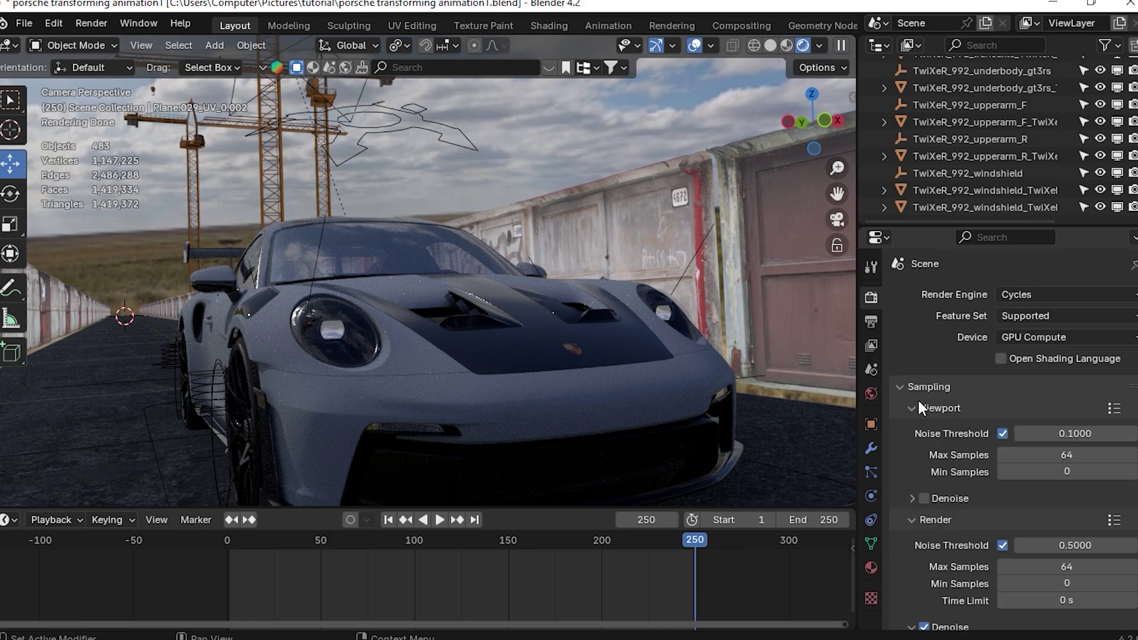
pyautogui.click(899, 388)
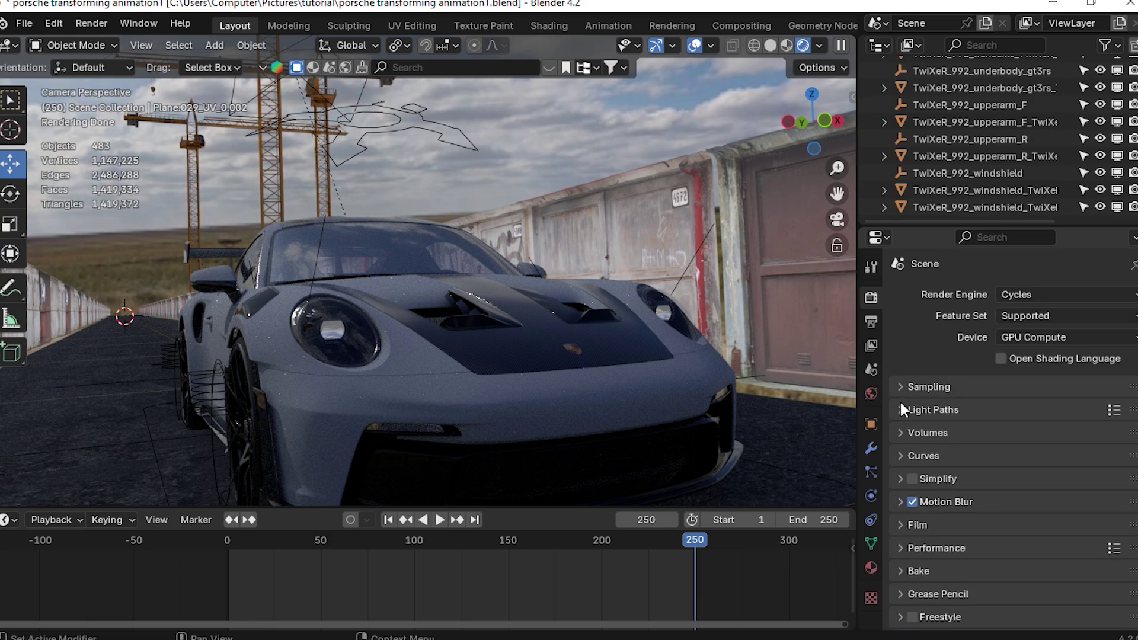
pyautogui.click(901, 409)
pyautogui.scroll(-1, 966, 408)
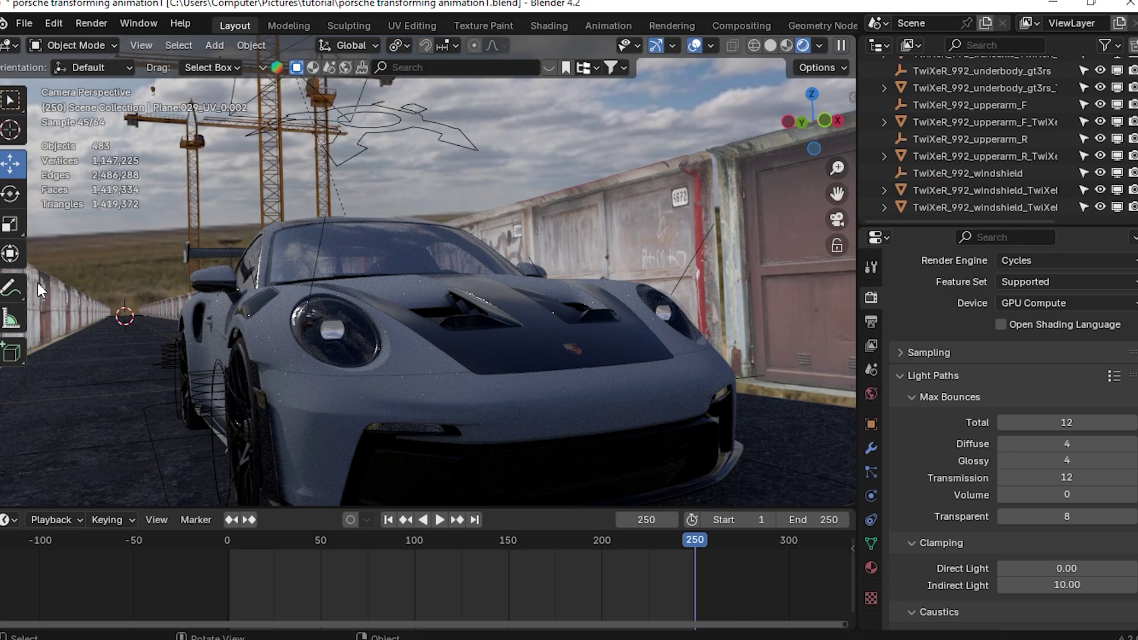
# - Annotate the camera view with freehand lines showing light rays bouncing off the car's windshield and reaching a sketched camera beside the car
pyautogui.click(10, 290)
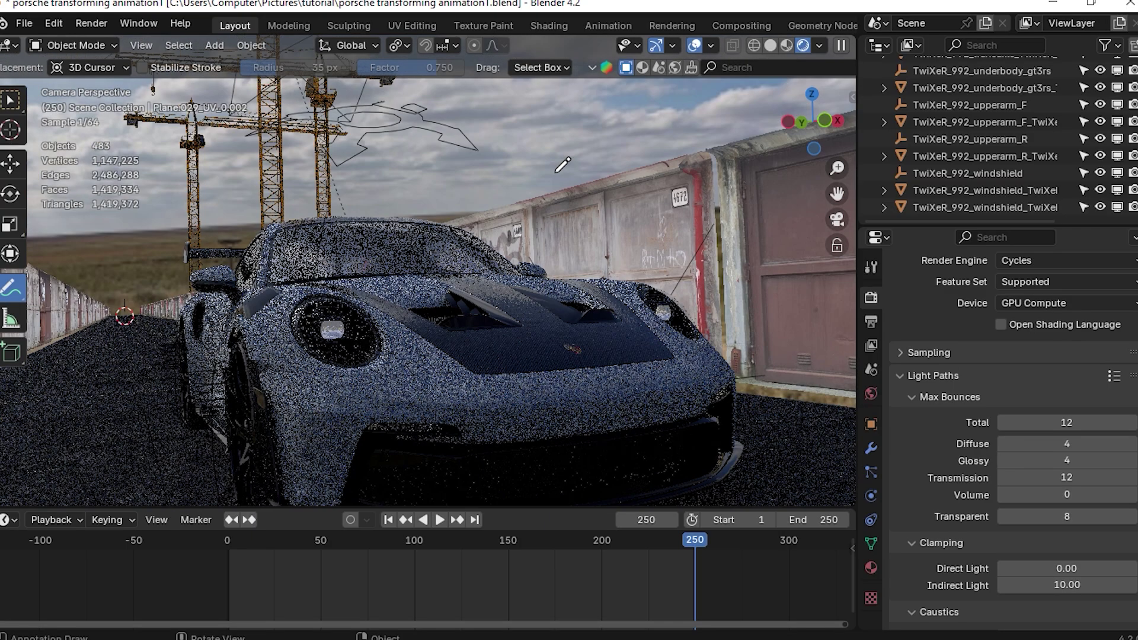
pyautogui.scroll(-2, 549, 150)
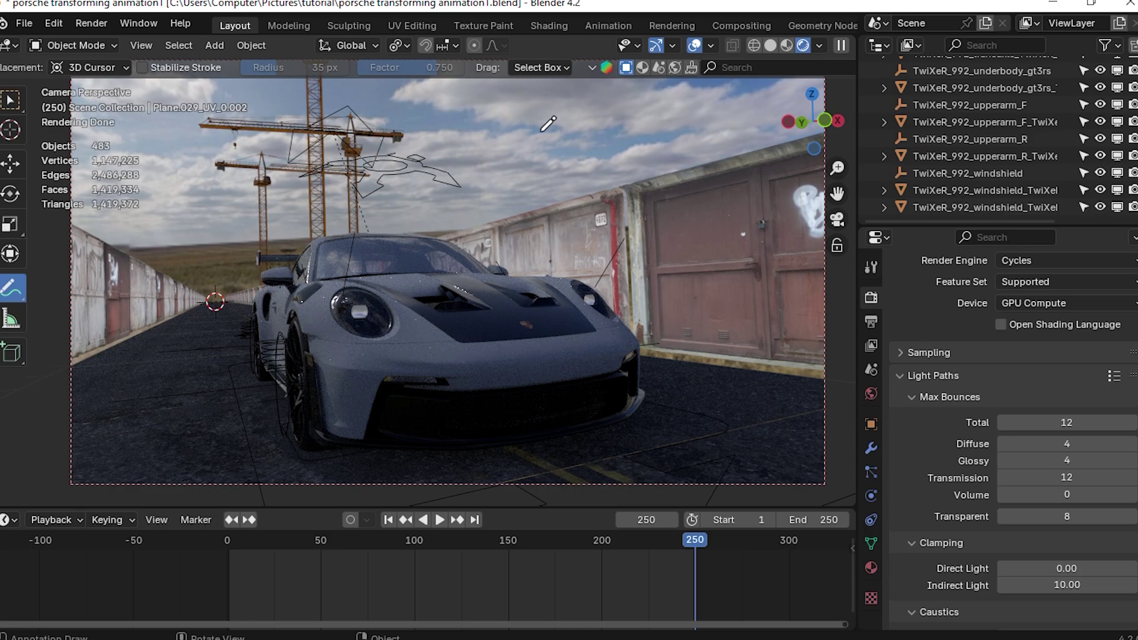
pyautogui.moveTo(539, 108)
pyautogui.mouseDown()
pyautogui.moveTo(479, 153)
pyautogui.moveTo(414, 240)
pyautogui.mouseUp()
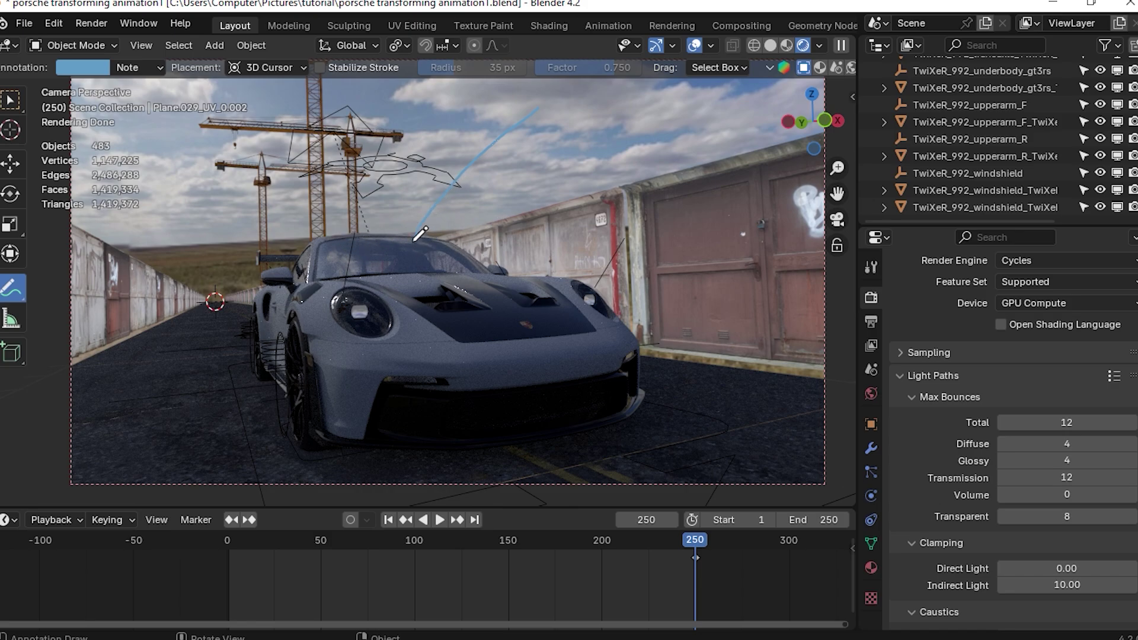
pyautogui.moveTo(415, 240)
pyautogui.mouseDown()
pyautogui.moveTo(478, 224)
pyautogui.moveTo(467, 216)
pyautogui.moveTo(481, 233)
pyautogui.mouseUp()
pyautogui.moveTo(410, 243); pyautogui.dragTo(390, 273)
pyautogui.moveTo(138, 207)
pyautogui.mouseDown()
pyautogui.moveTo(138, 231)
pyautogui.moveTo(197, 231)
pyautogui.moveTo(195, 204)
pyautogui.moveTo(139, 205)
pyautogui.moveTo(111, 246)
pyautogui.moveTo(182, 210)
pyautogui.moveTo(109, 248)
pyautogui.moveTo(146, 249)
pyautogui.moveTo(195, 214)
pyautogui.mouseUp()
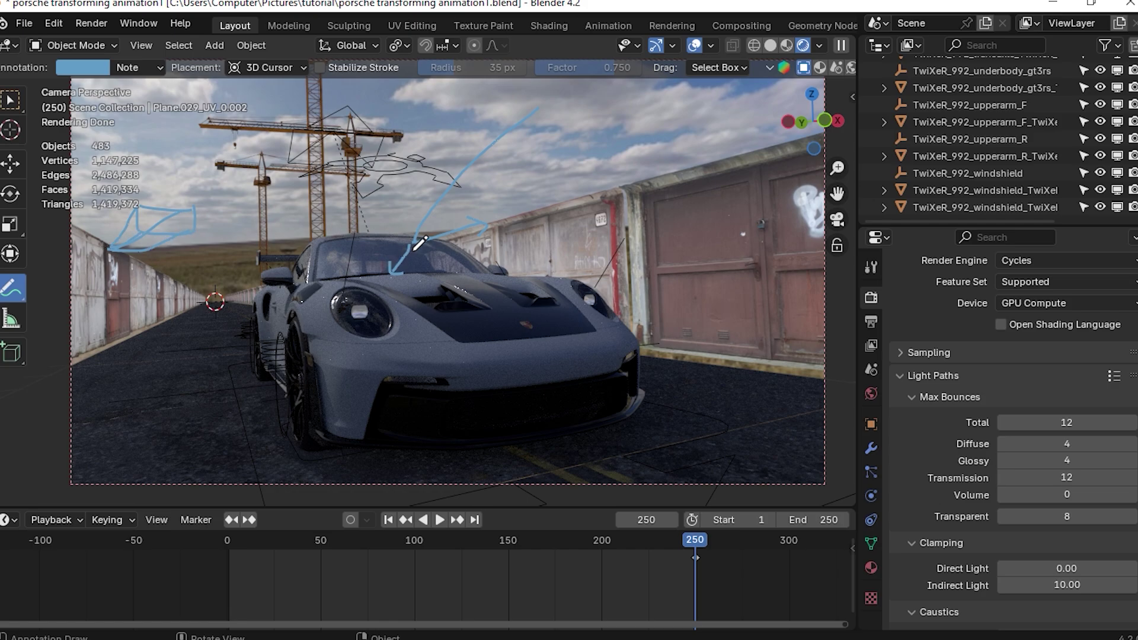
pyautogui.moveTo(416, 241)
pyautogui.mouseDown()
pyautogui.moveTo(204, 218)
pyautogui.moveTo(205, 205)
pyautogui.moveTo(211, 236)
pyautogui.mouseUp()
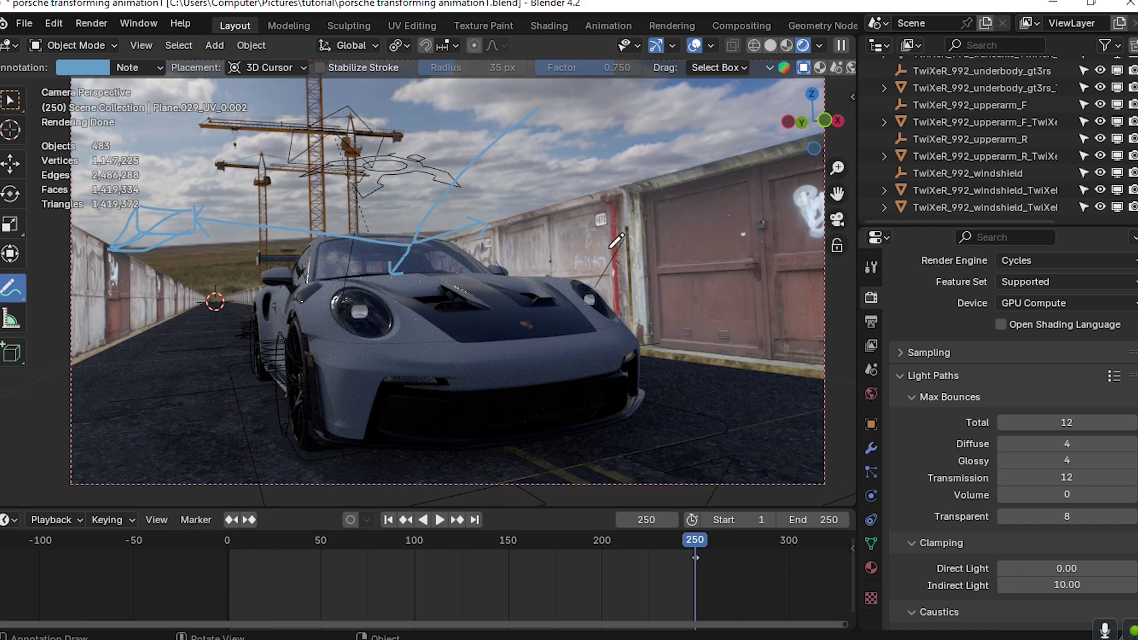
# - Try different Total values for the light paths' Max Bounces, including 8, and settle on 6
pyautogui.scroll(-4, 1096, 326)
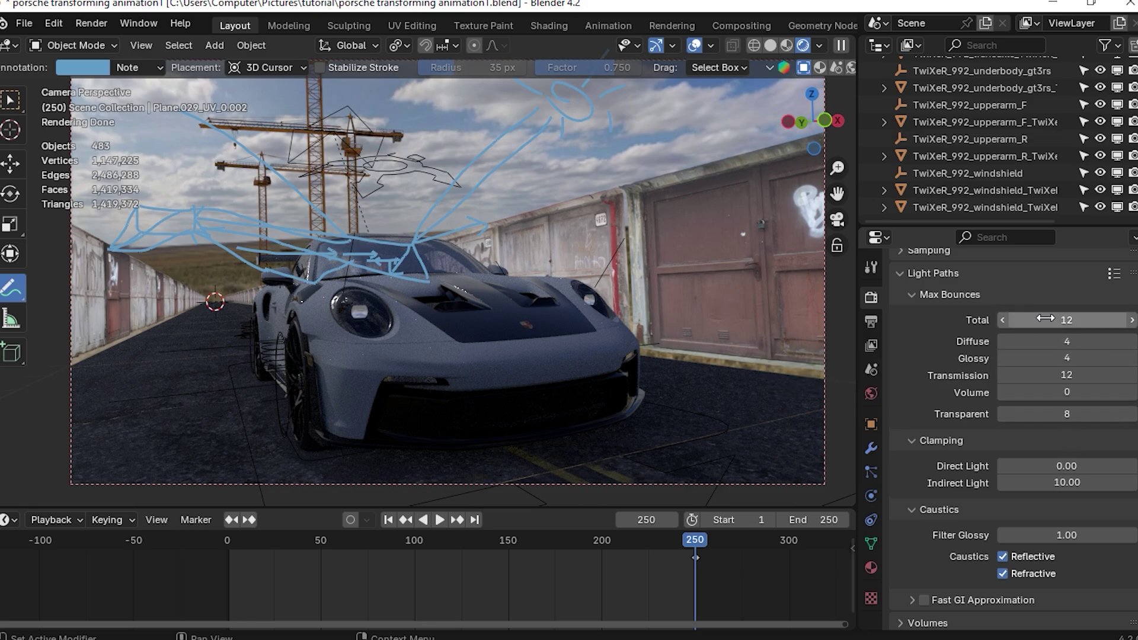
pyautogui.click(1070, 319)
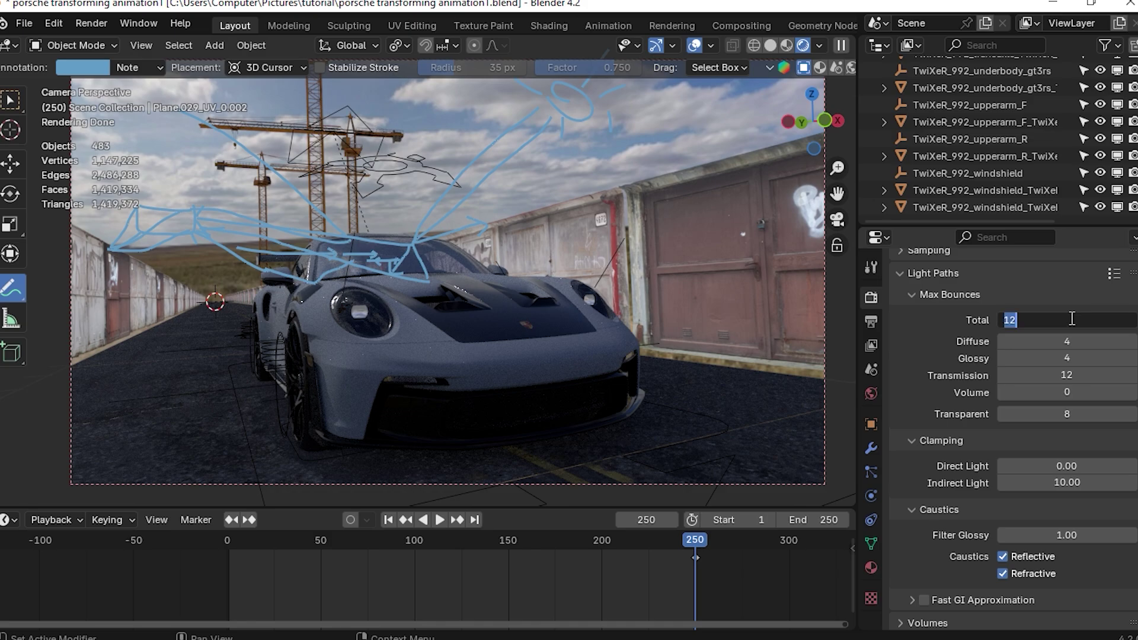
pyautogui.press('Return')
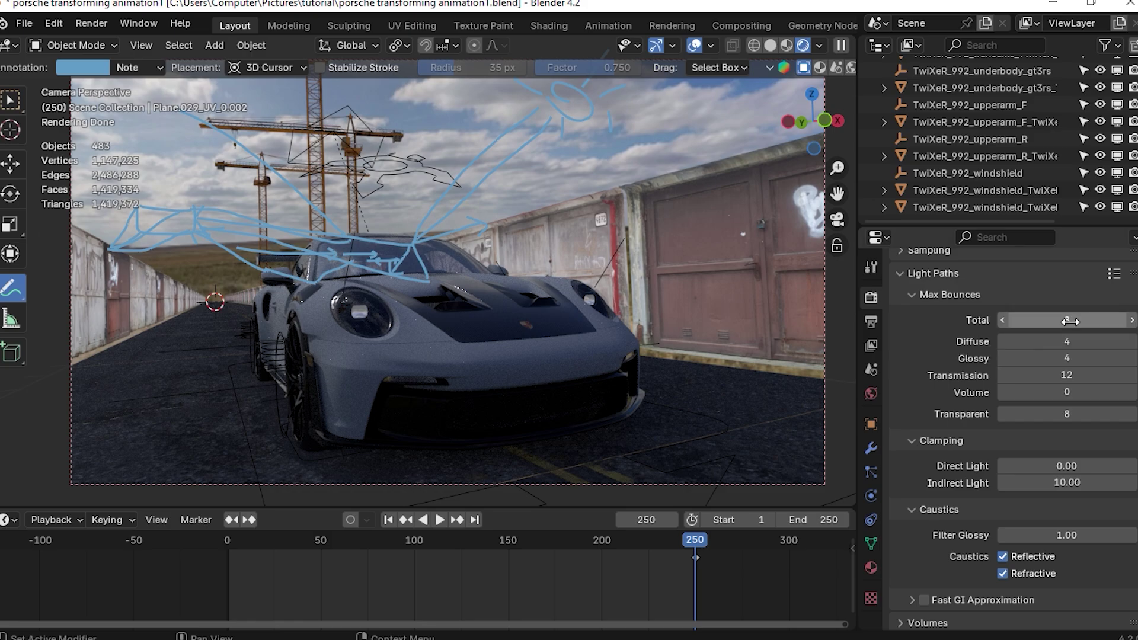
pyautogui.click(1074, 321)
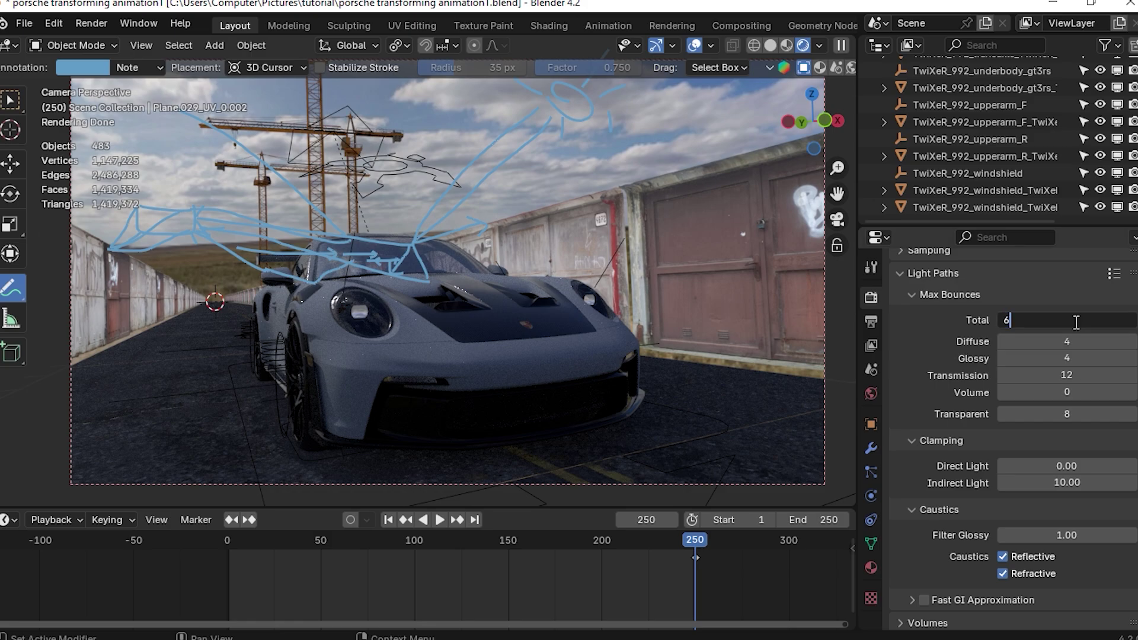
pyautogui.write('6')
pyautogui.press('Return')
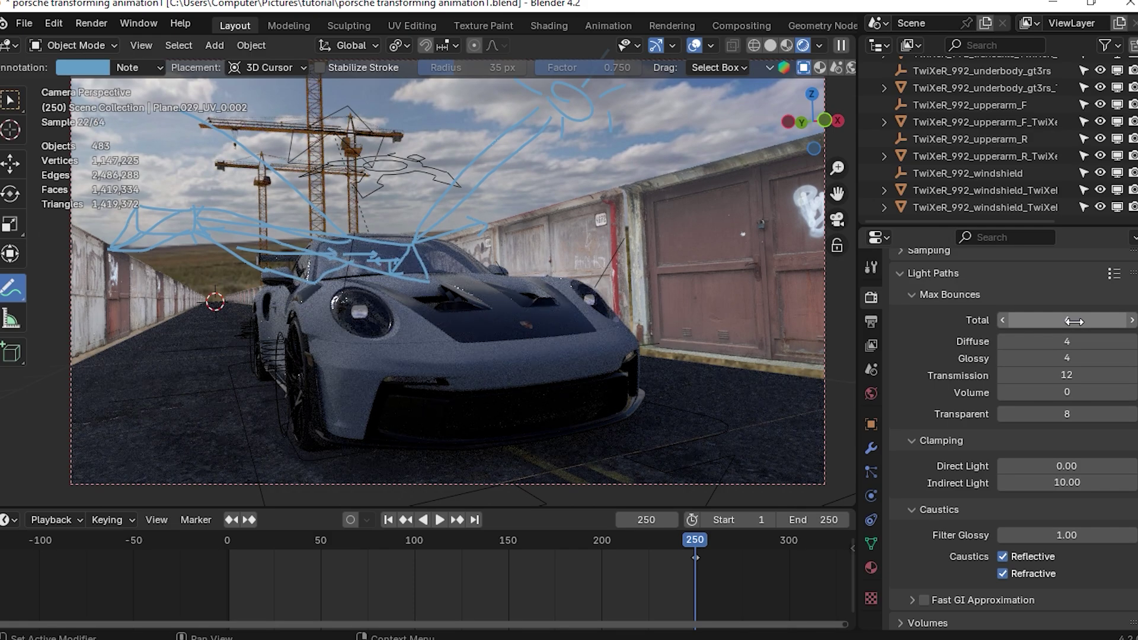
pyautogui.click(1075, 320)
pyautogui.write('8')
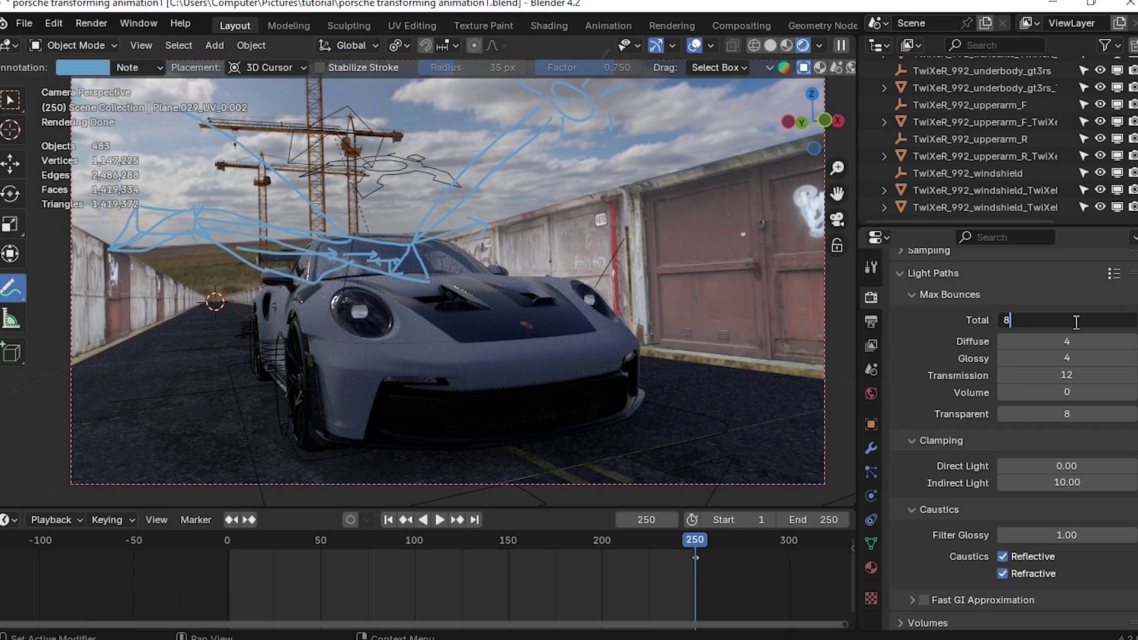
pyautogui.press('Return')
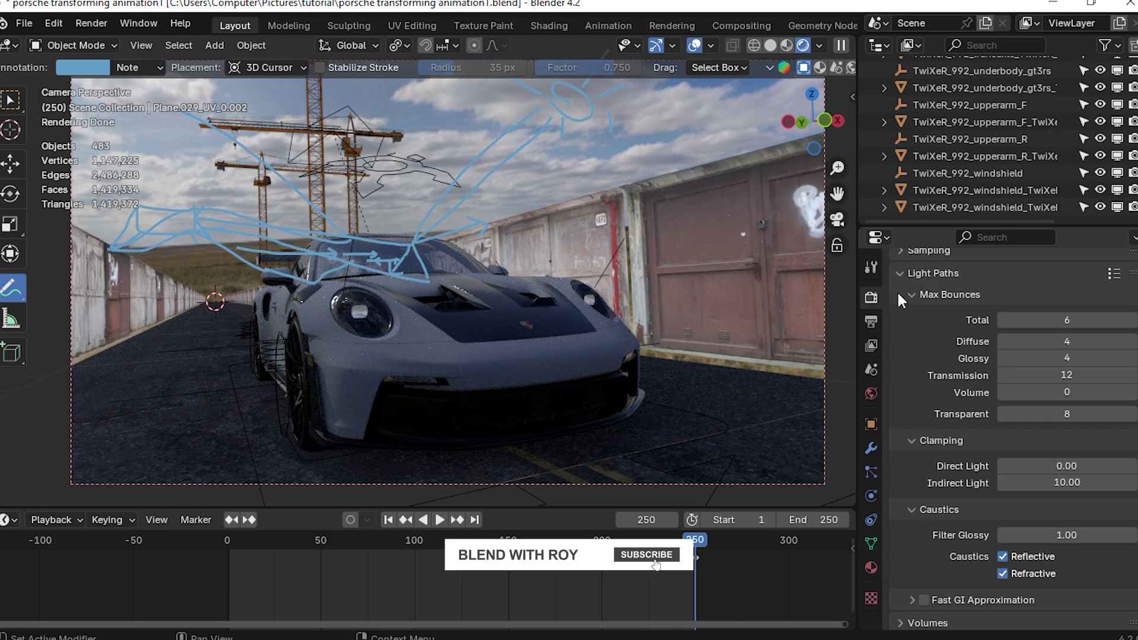
# - Render the current frame into Slot 2 with the OptiX denoiser and reduced light bounces
pyautogui.press('F12')
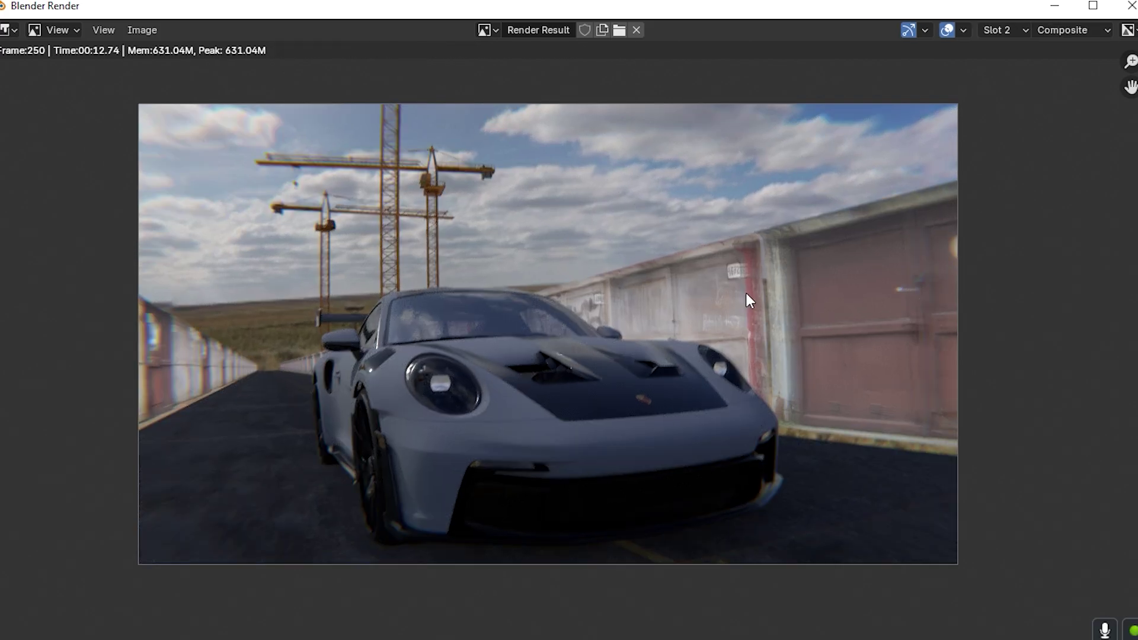
pyautogui.scroll(-1, 750, 292)
pyautogui.scroll(4, 570, 256)
# - Compare the renders in Slot 1 and Slot 2, examining the car's windshield, headlights and hood up close
pyautogui.press('j')
pyautogui.click(998, 30)
pyautogui.click(1003, 50)
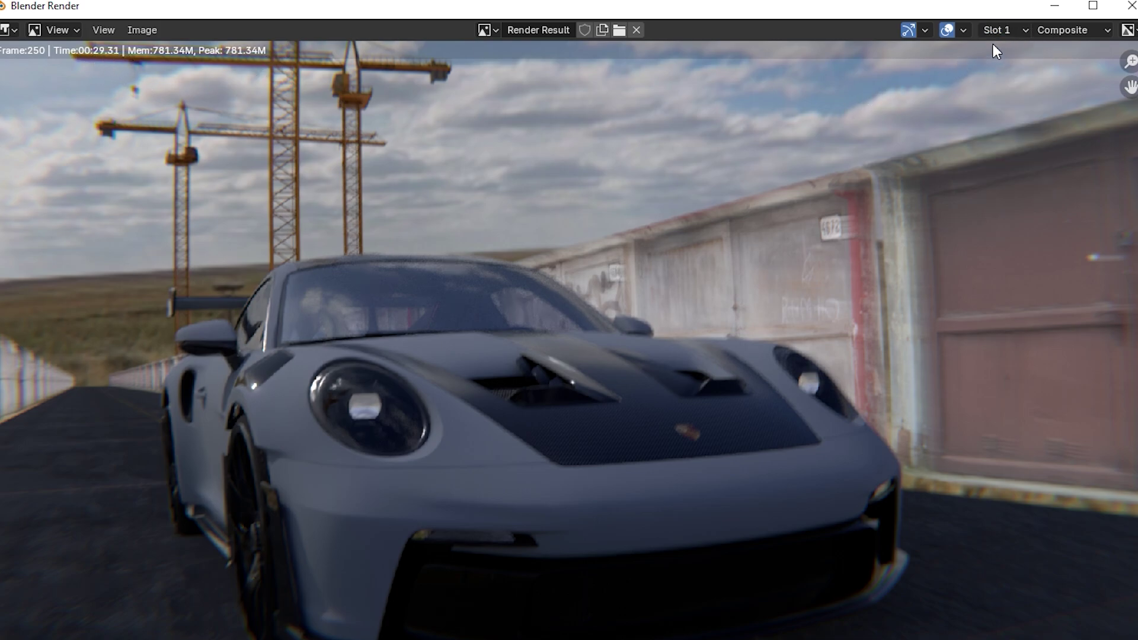
pyautogui.click(1011, 31)
pyautogui.click(1002, 67)
pyautogui.scroll(-3, 366, 338)
pyautogui.scroll(10, 370, 335)
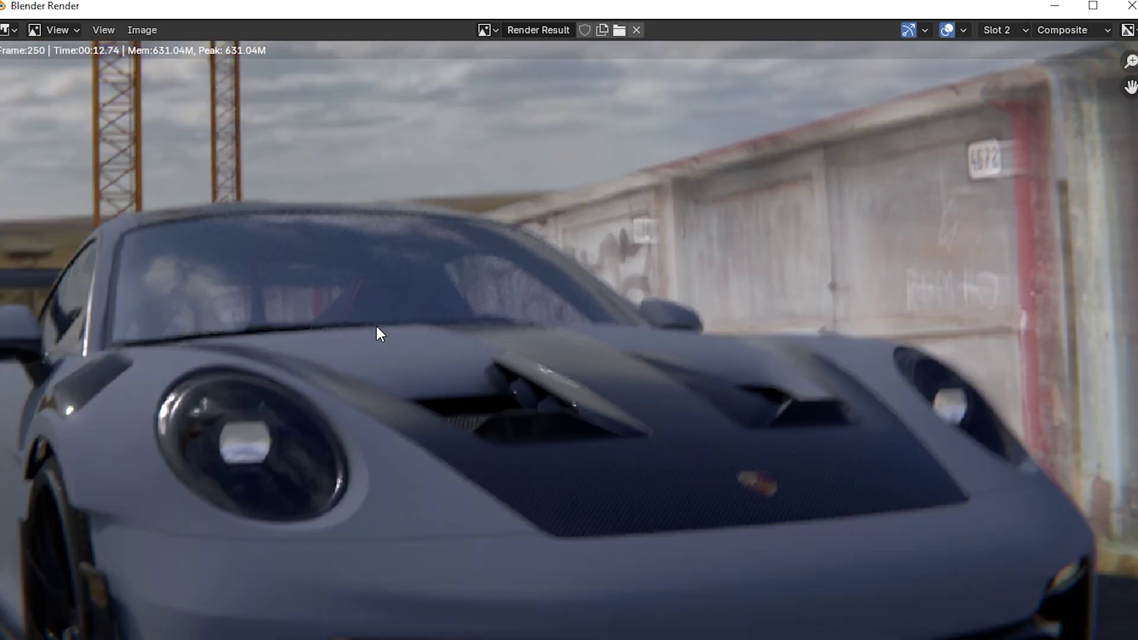
# - Compare the car's roofline and upper windshield between the Slot 1 and Slot 2 renders at high magnification
pyautogui.moveTo(414, 315); pyautogui.dragTo(638, 419, button='middle')
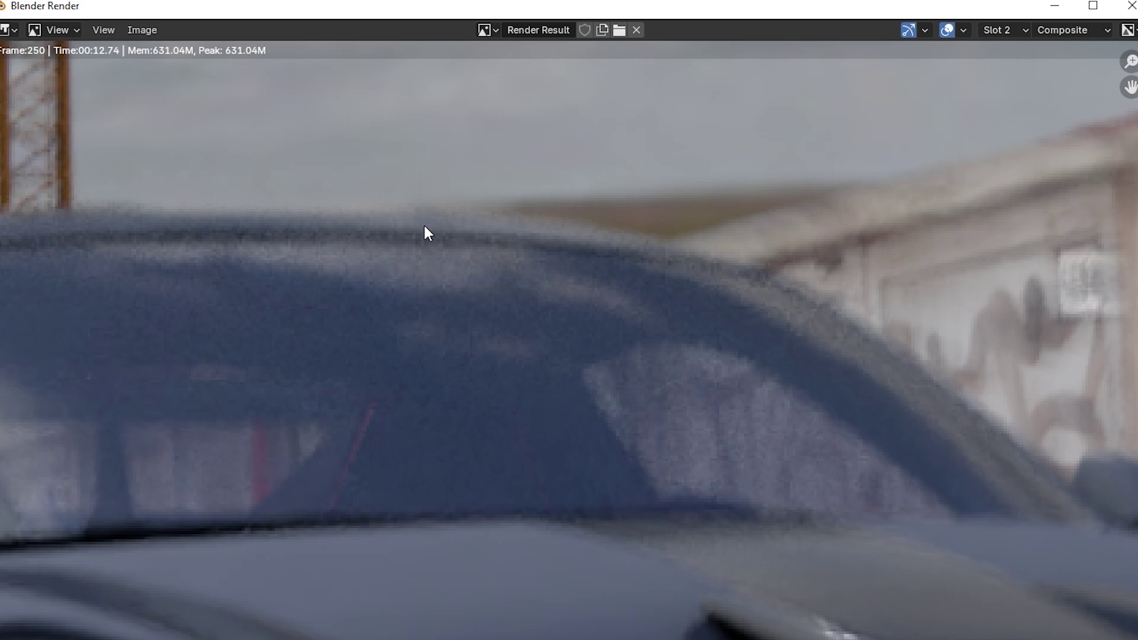
pyautogui.click(1018, 31)
pyautogui.click(1014, 48)
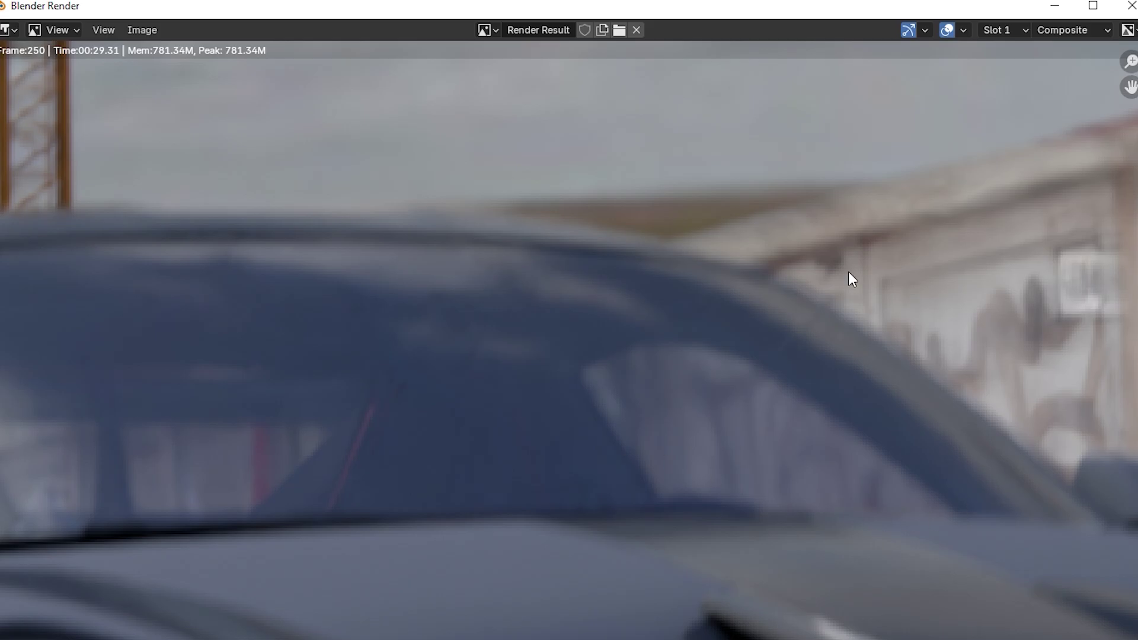
pyautogui.click(1006, 29)
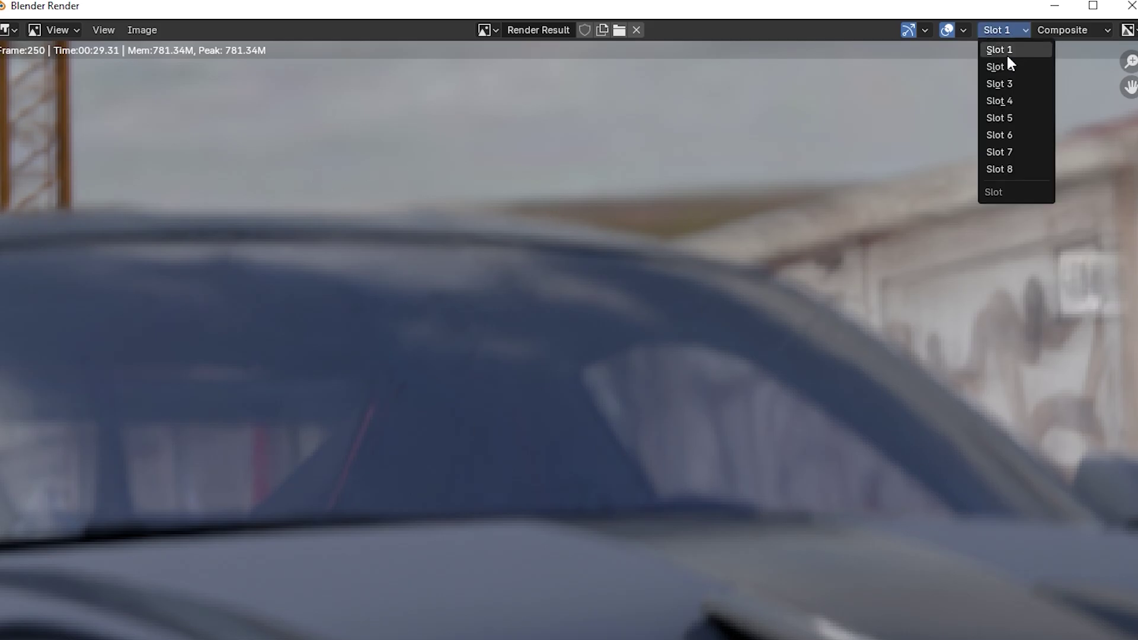
pyautogui.click(1001, 66)
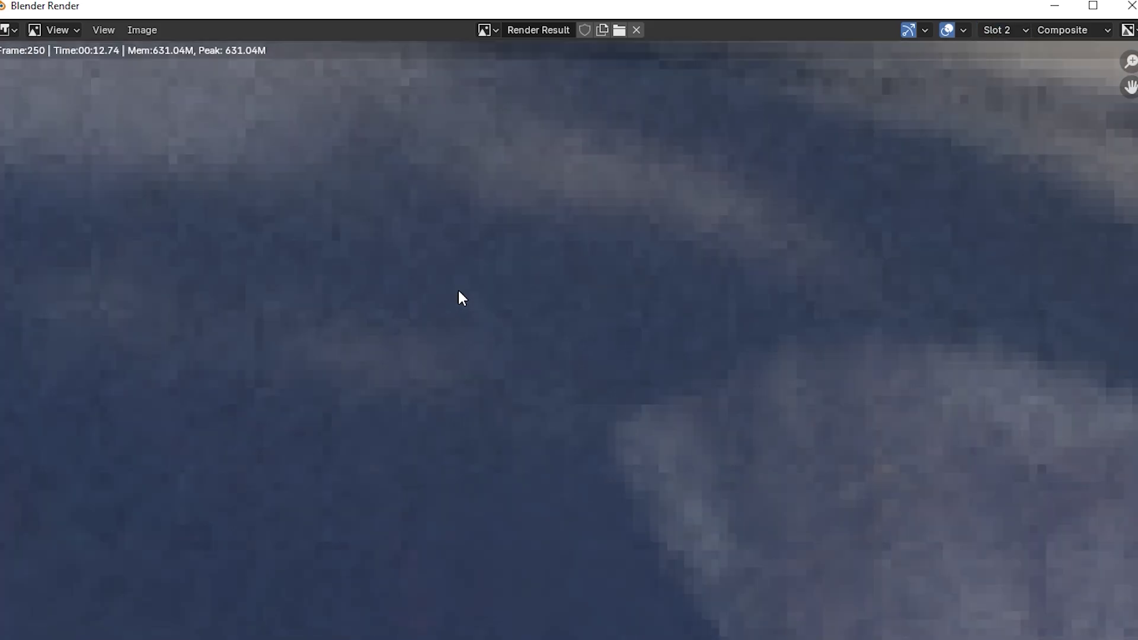
pyautogui.scroll(-8, 476, 293)
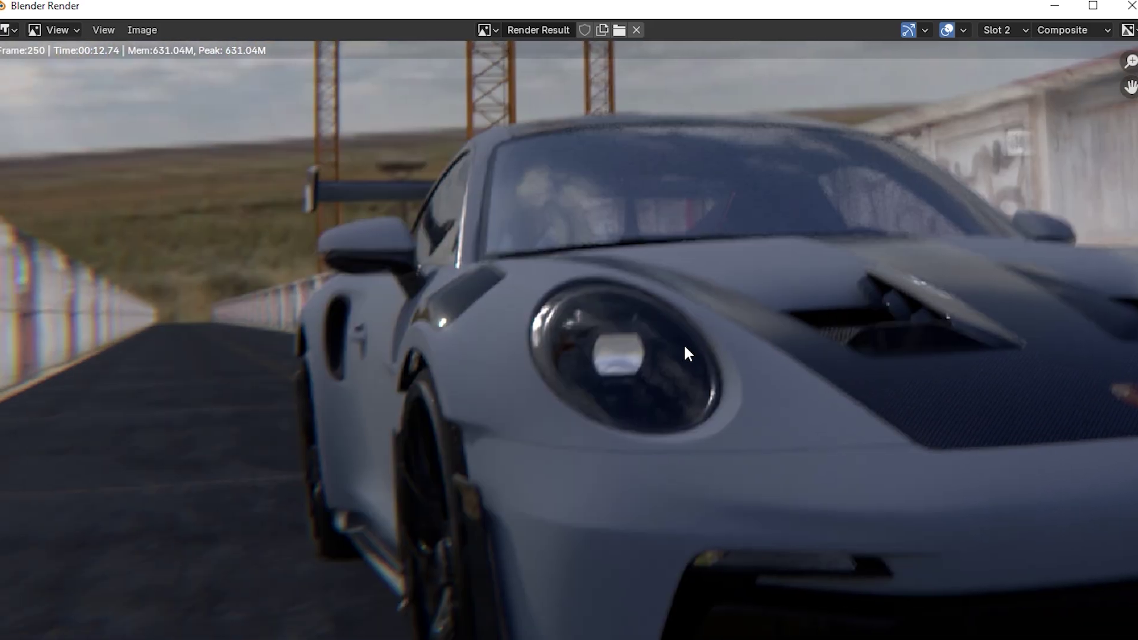
# - Compare the headlight detail between the Slot 2 and Slot 1 renders, finishing on the full Slot 2 image and its render time
pyautogui.scroll(6, 628, 346)
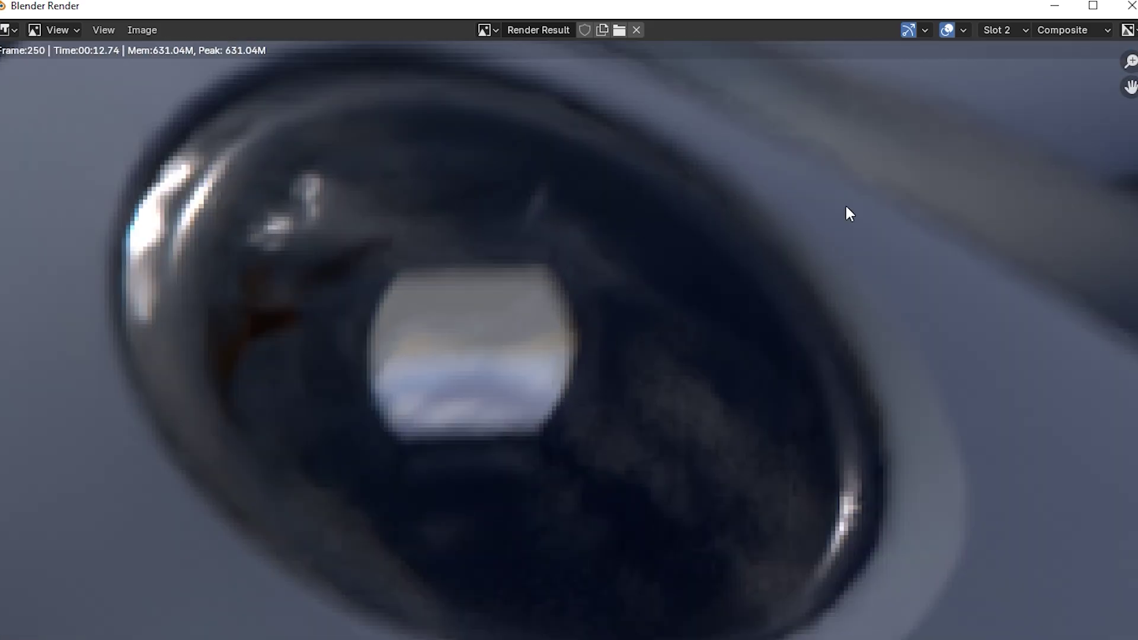
pyautogui.click(1012, 30)
pyautogui.click(997, 48)
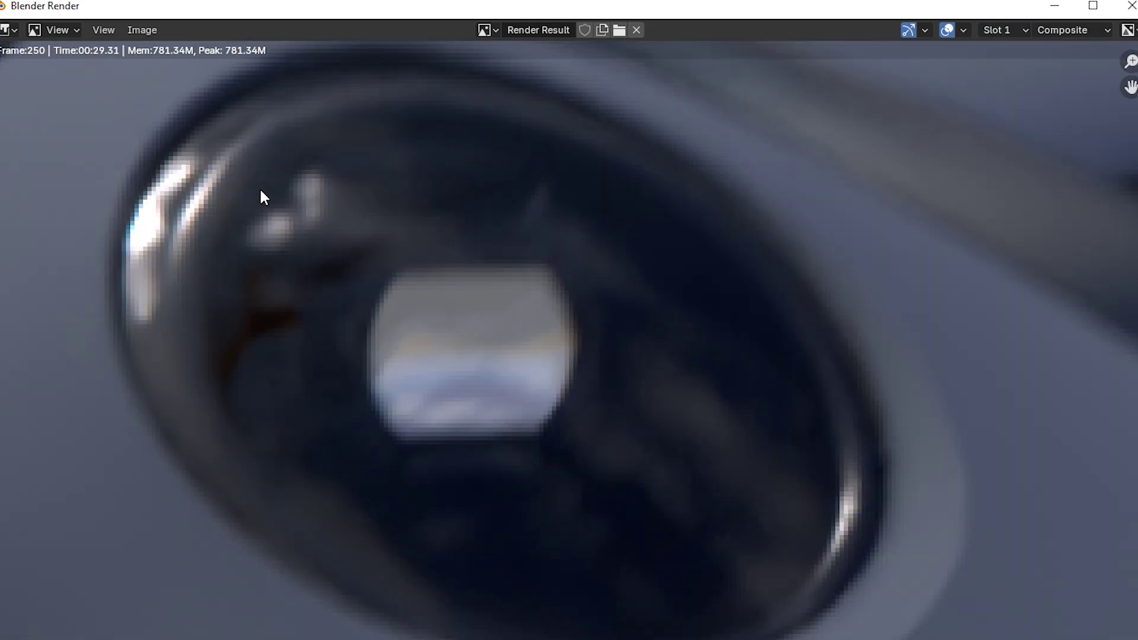
pyautogui.click(1001, 29)
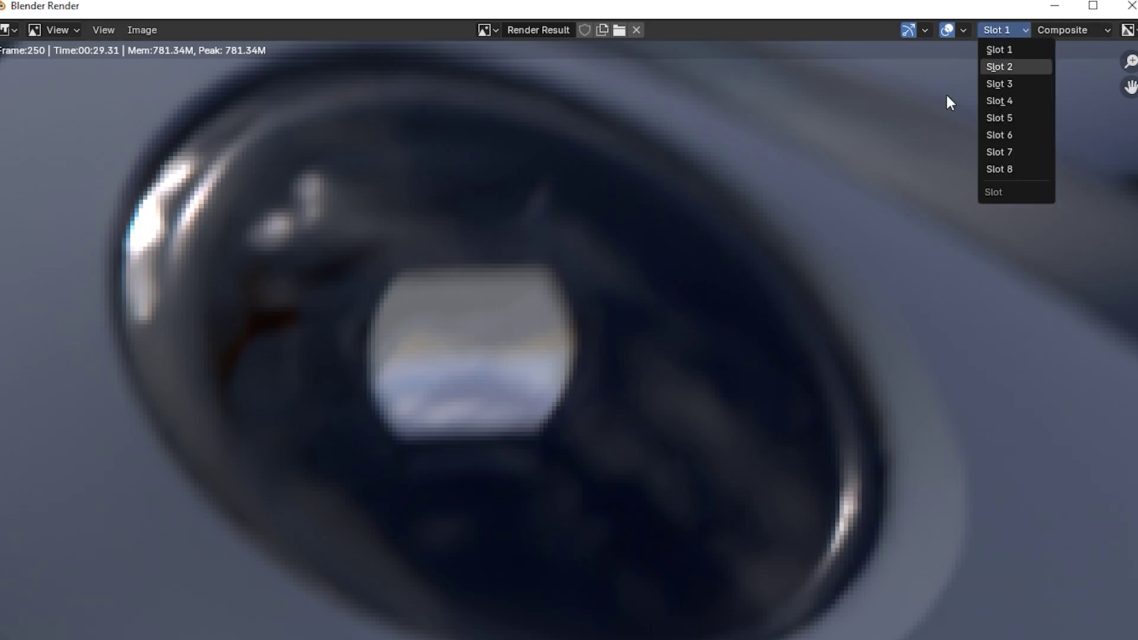
pyautogui.click(999, 66)
pyautogui.scroll(-10, 589, 390)
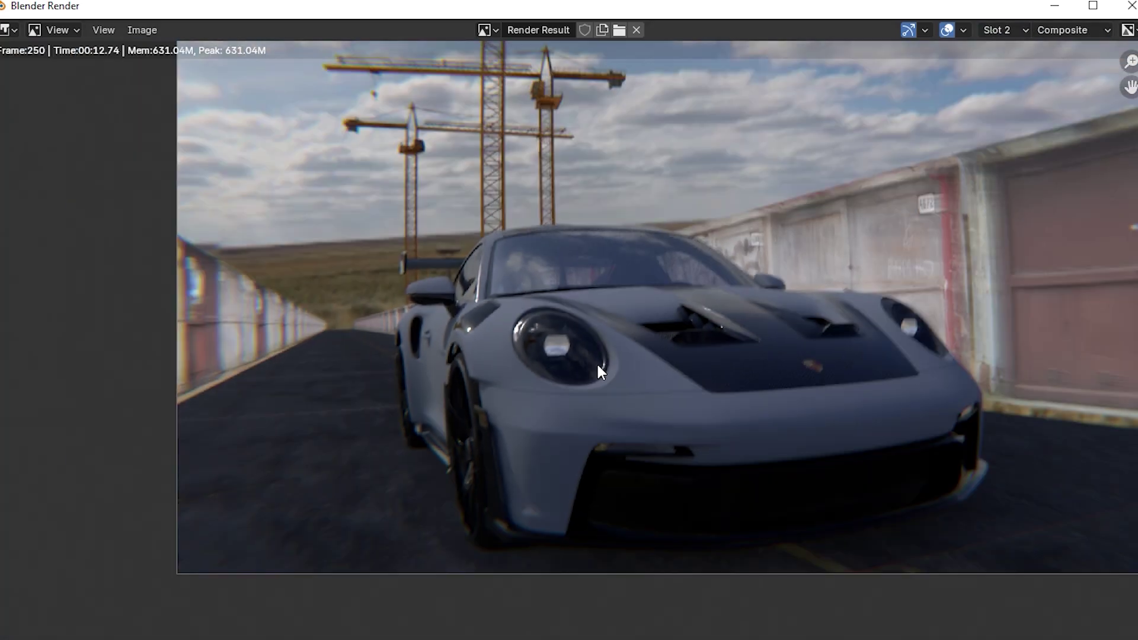
pyautogui.moveTo(820, 184); pyautogui.dragTo(691, 199, button='middle')
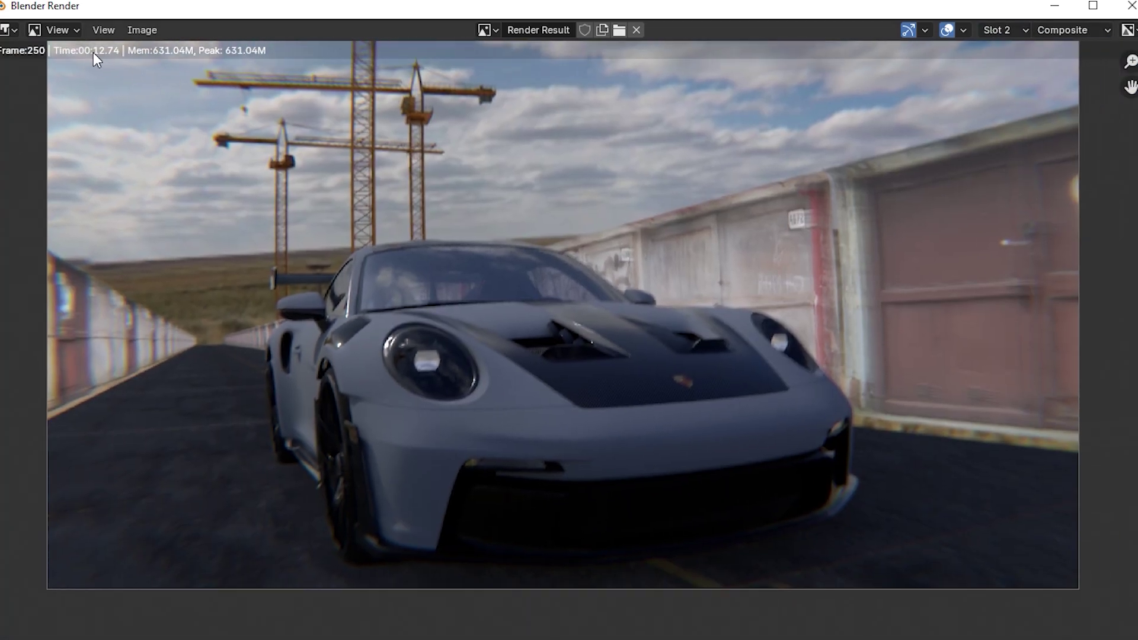
# - Set the light paths' Max Bounces Total to 8 and render the current frame into Slot 2
pyautogui.click(1131, 5)
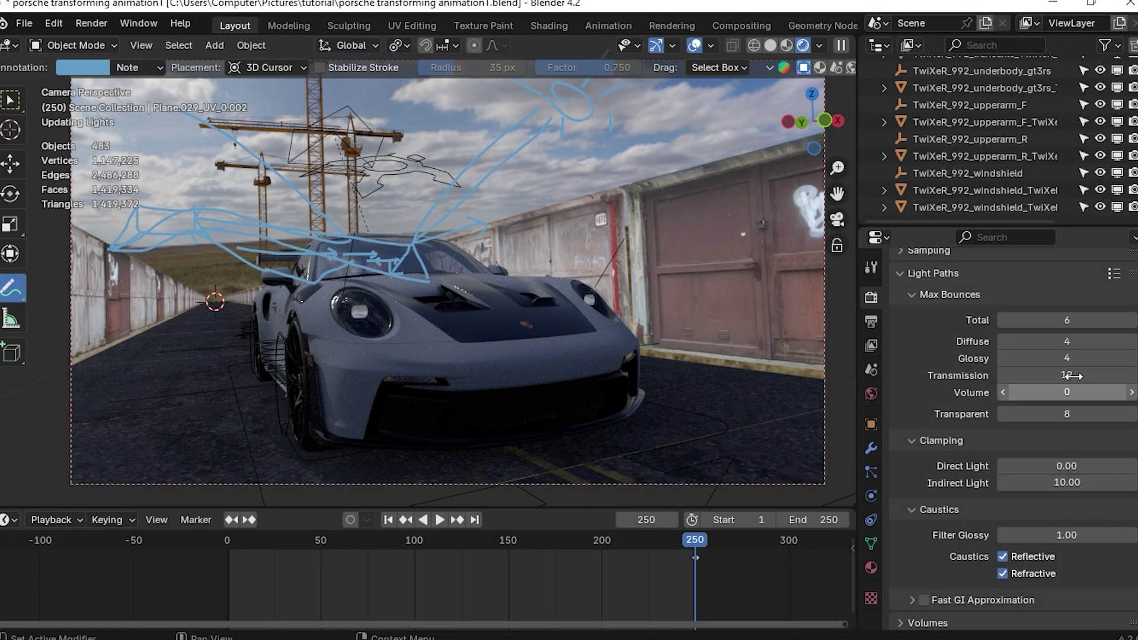
pyautogui.click(1081, 320)
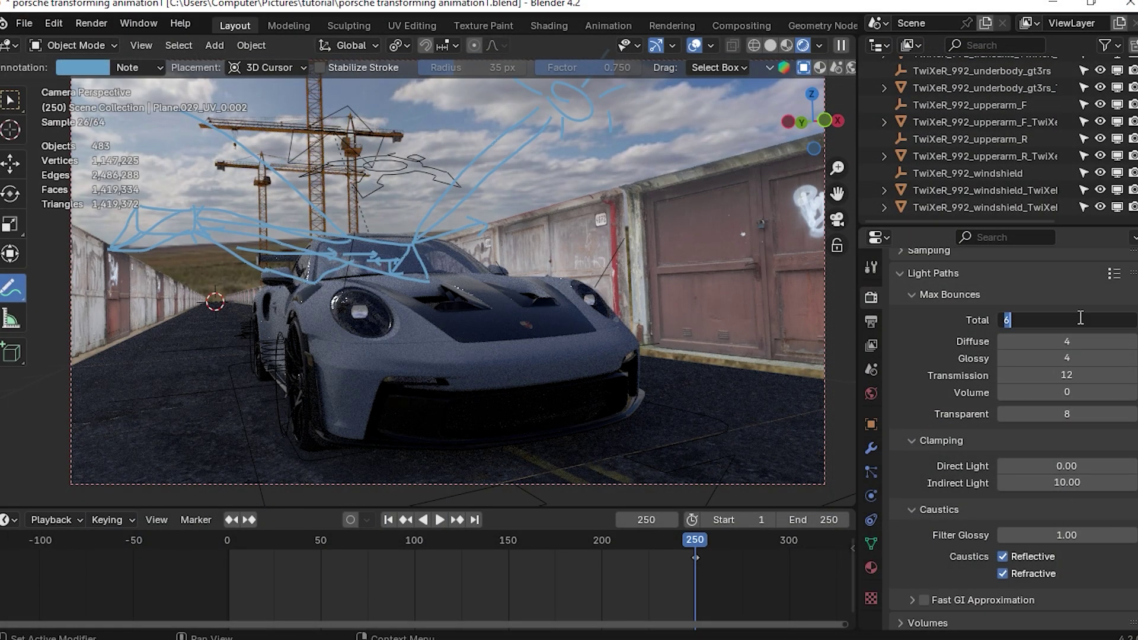
pyautogui.press('Return')
pyautogui.click(94, 23)
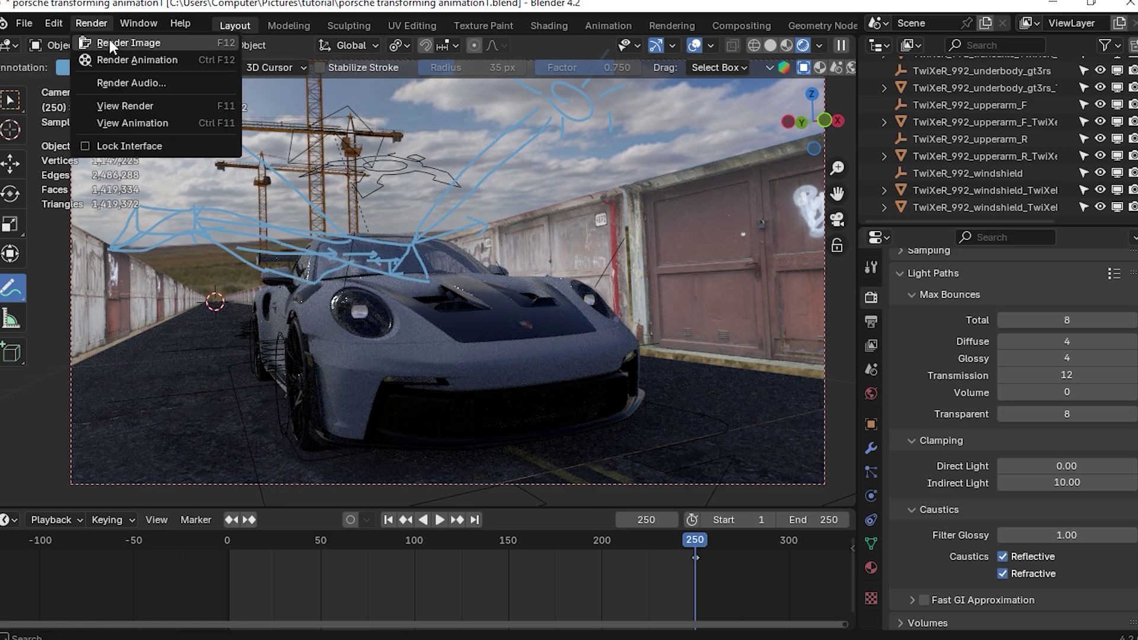
pyautogui.click(110, 44)
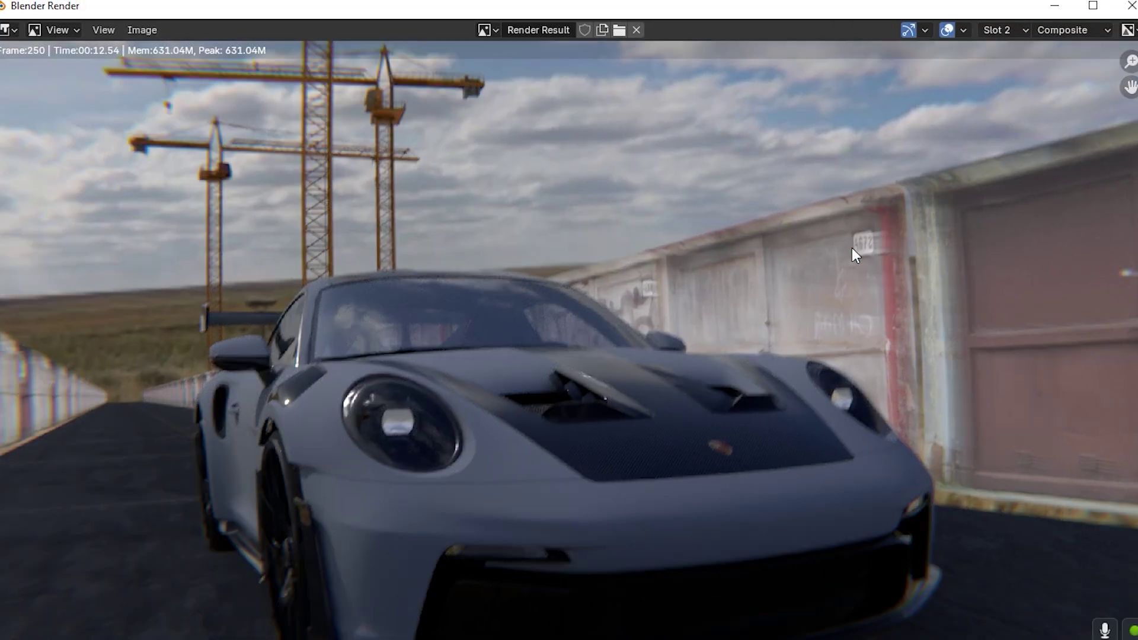
# - Compare the new 8-bounce render in Slot 2 with Slot 1, examining the windshield and hood edge closely
pyautogui.click(1005, 30)
pyautogui.click(998, 45)
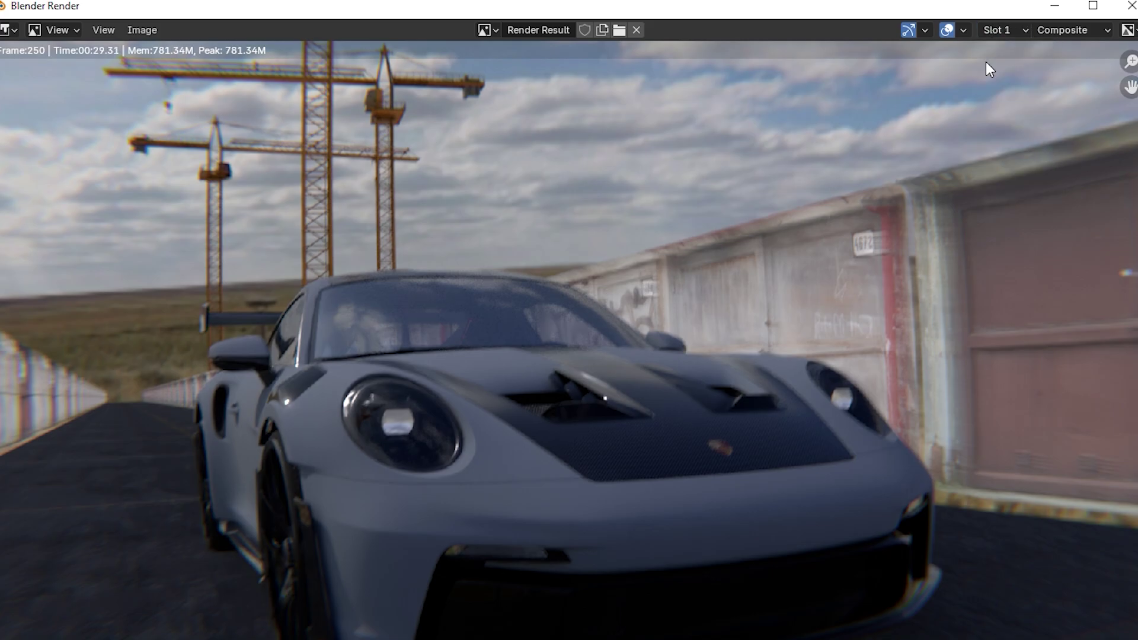
pyautogui.scroll(-4, 595, 366)
pyautogui.scroll(10, 596, 368)
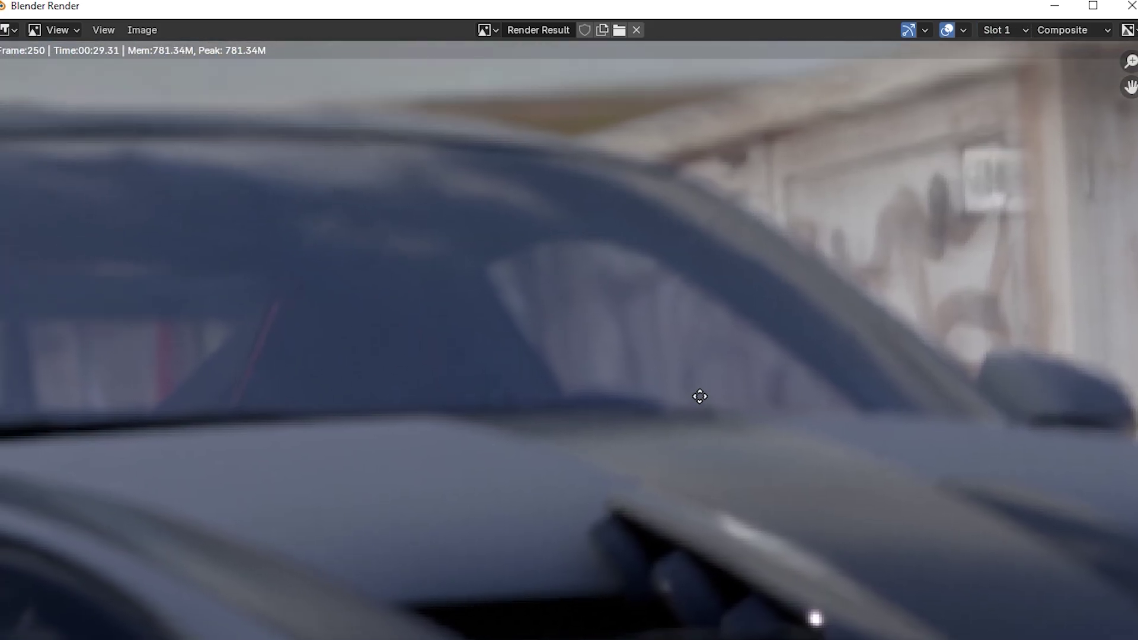
pyautogui.click(998, 29)
pyautogui.click(994, 62)
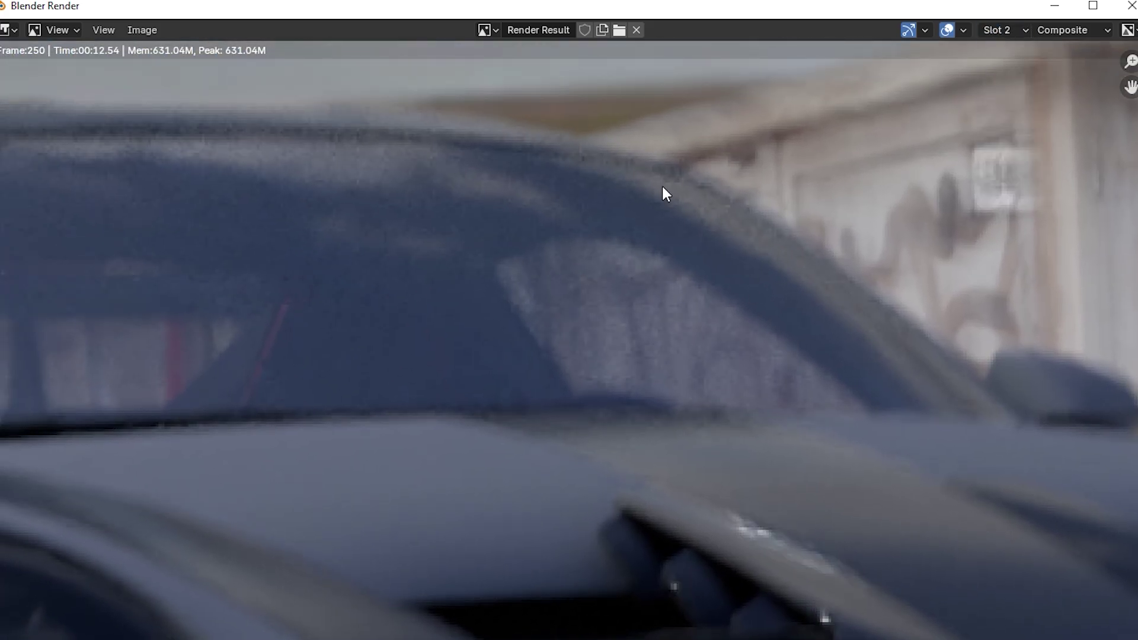
pyautogui.click(998, 30)
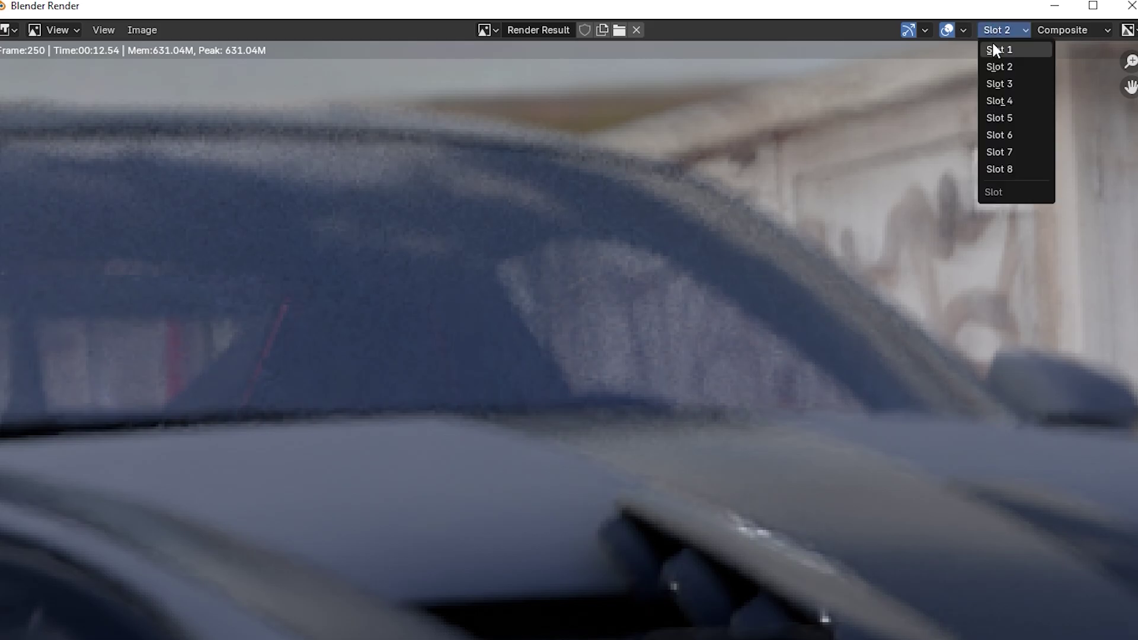
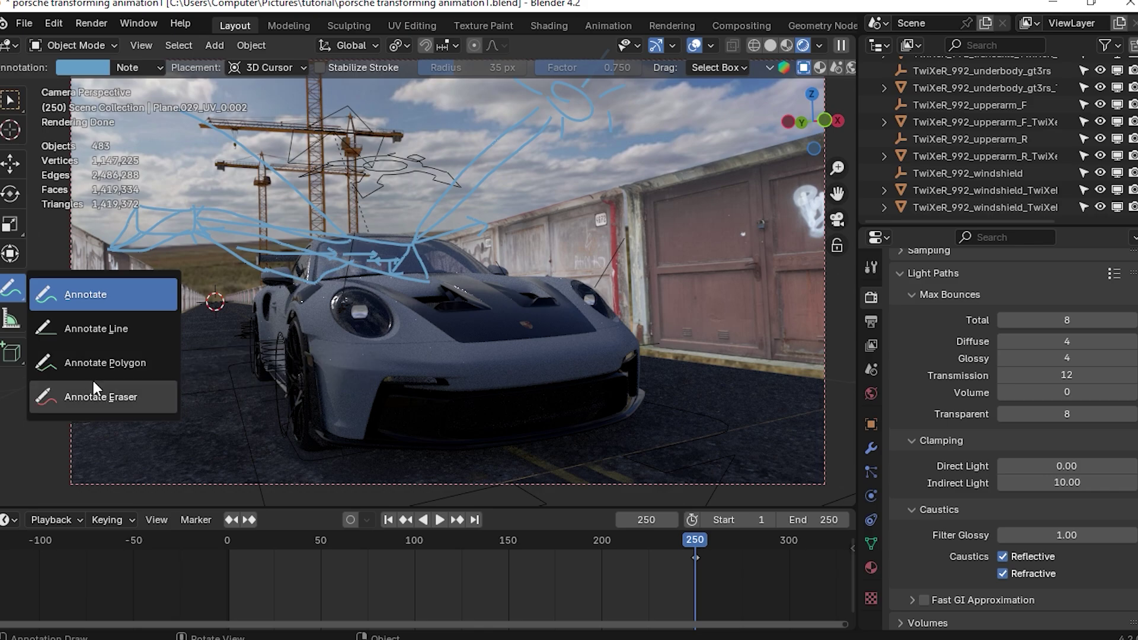
# - Erase the freehand light-ray annotations over the car and sky with the Annotate Eraser, and return to the selection tool
pyautogui.click(95, 396)
pyautogui.moveTo(438, 245)
pyautogui.mouseDown()
pyautogui.moveTo(325, 292)
pyautogui.moveTo(386, 231)
pyautogui.moveTo(291, 222)
pyautogui.moveTo(324, 213)
pyautogui.moveTo(232, 154)
pyautogui.moveTo(282, 187)
pyautogui.moveTo(224, 166)
pyautogui.moveTo(113, 241)
pyautogui.mouseUp()
pyautogui.moveTo(409, 205)
pyautogui.mouseDown()
pyautogui.moveTo(623, 62)
pyautogui.moveTo(599, 80)
pyautogui.moveTo(623, 121)
pyautogui.moveTo(562, 71)
pyautogui.moveTo(496, 71)
pyautogui.moveTo(460, 206)
pyautogui.moveTo(468, 236)
pyautogui.mouseUp()
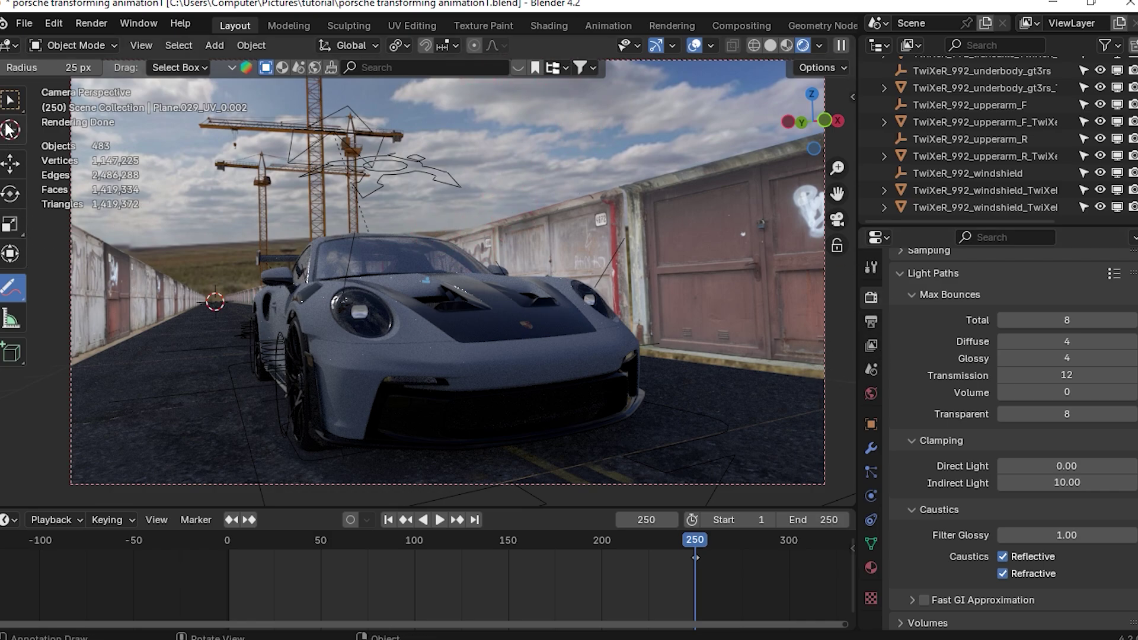
pyautogui.click(10, 99)
# - Set the light paths' Max Bounces Total to 12 and collapse the Light Paths settings
pyautogui.click(1058, 317)
pyautogui.write('12')
pyautogui.press('Return')
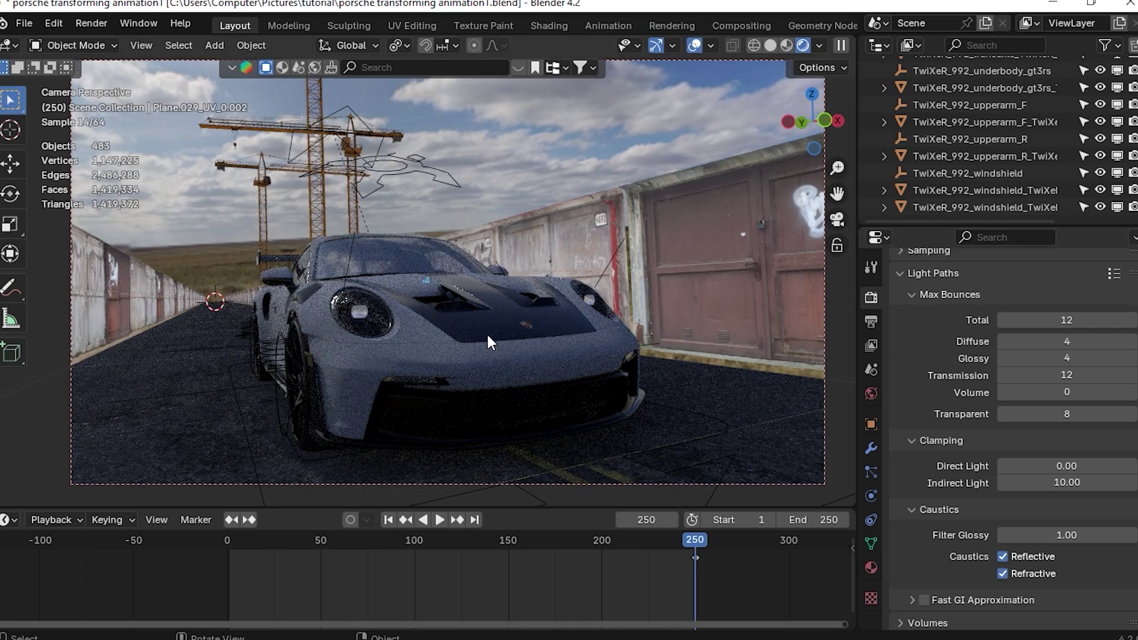
pyautogui.moveTo(836, 193); pyautogui.dragTo(824, 206)
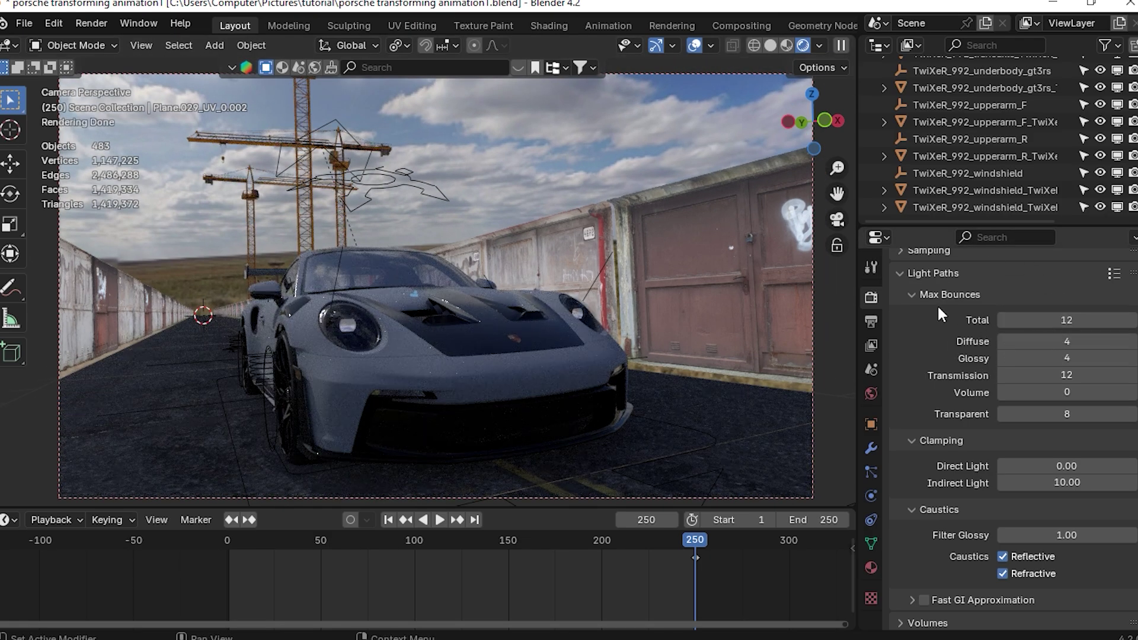
pyautogui.click(900, 274)
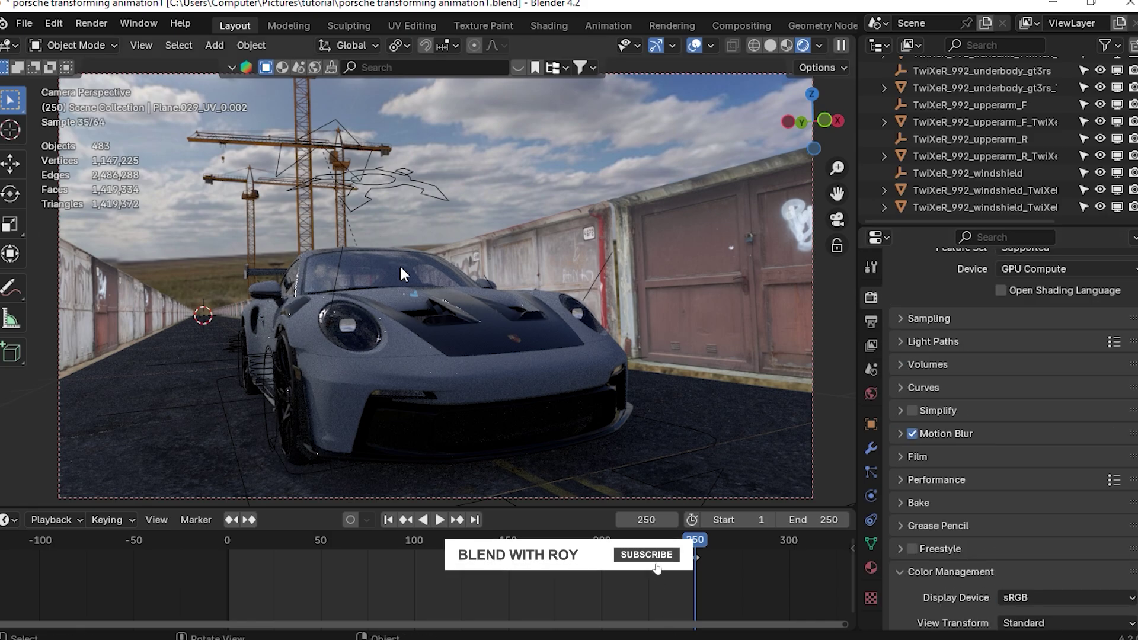
# - Render the current frame into Slot 1 with 12 total bounces and leave the render view
pyautogui.click(95, 24)
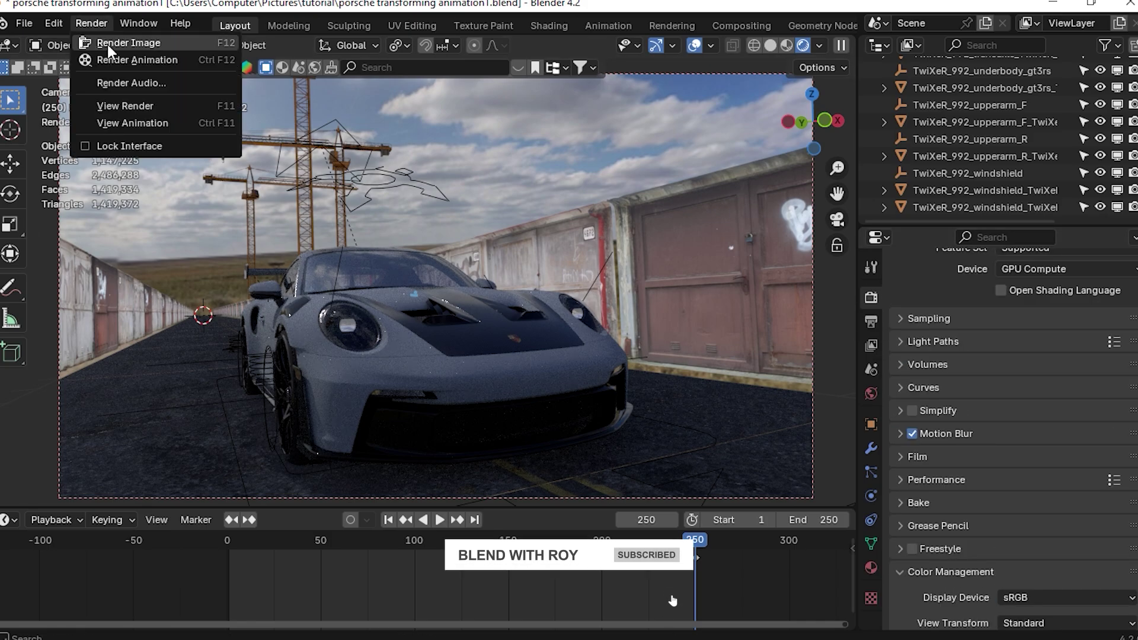
pyautogui.click(106, 42)
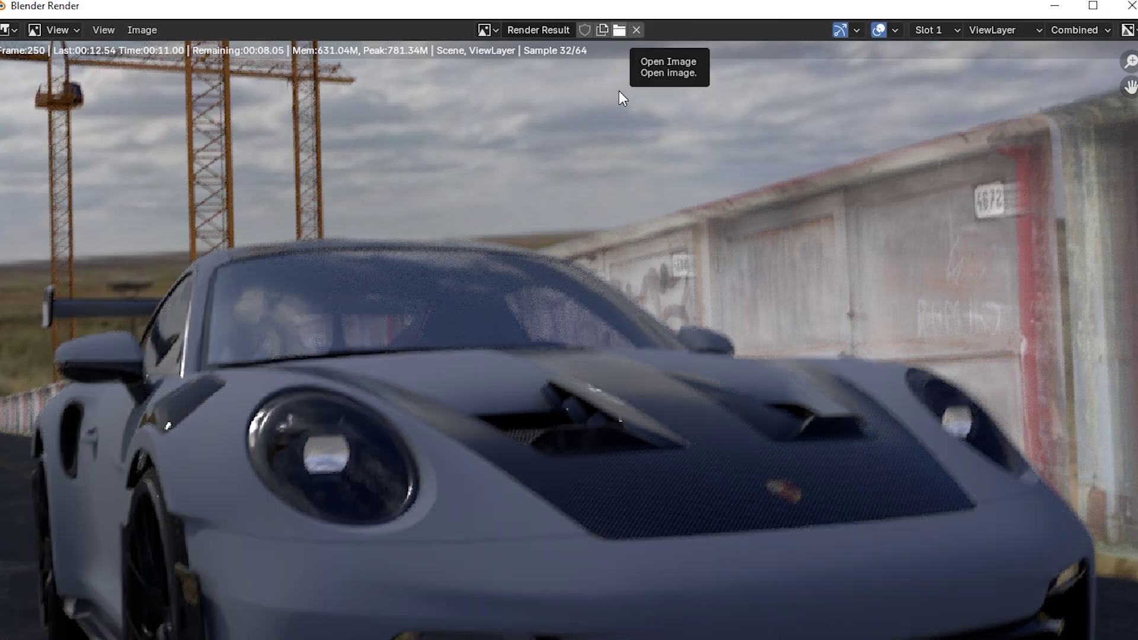
pyautogui.press('Escape')
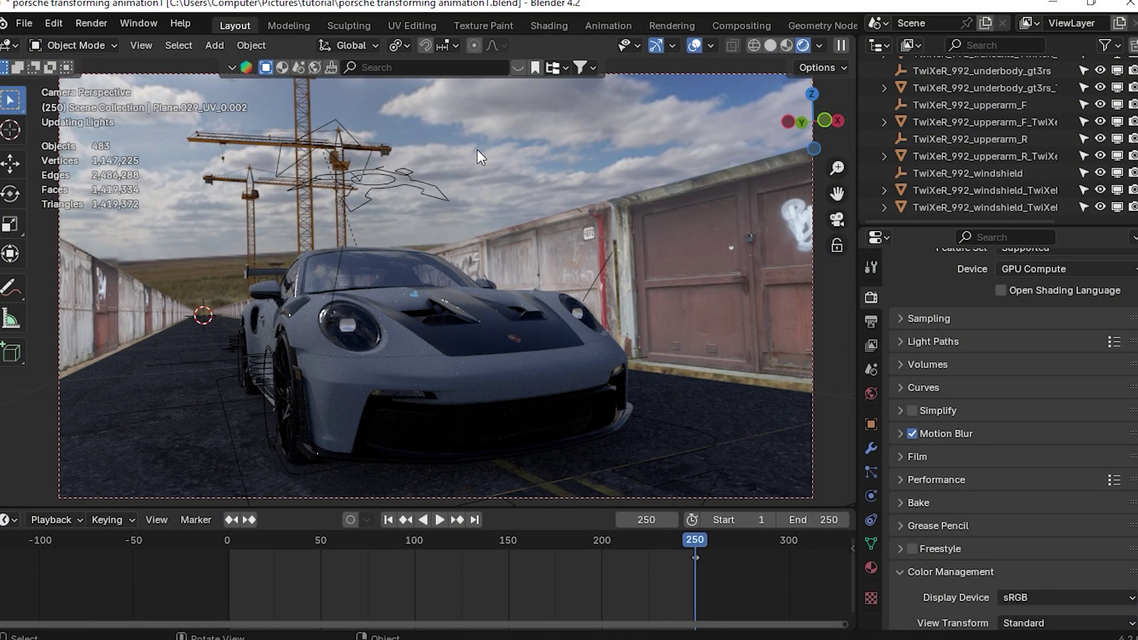
# - Expand the Performance render settings and erase the leftover annotation mark on the car's hood
pyautogui.scroll(-3, 926, 378)
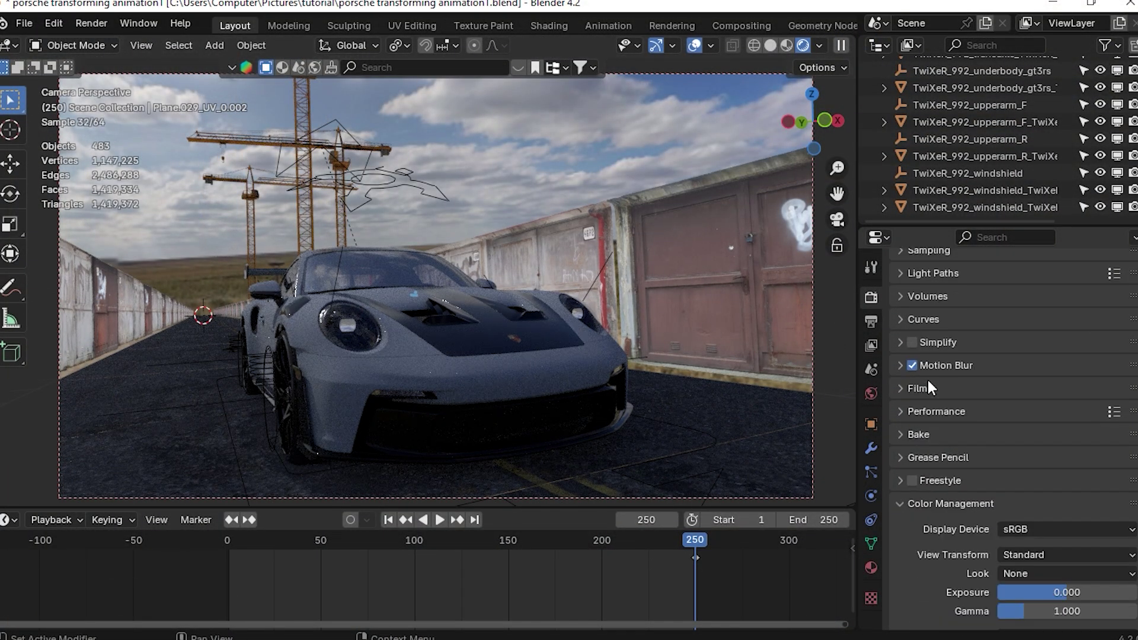
pyautogui.scroll(-3, 927, 378)
pyautogui.click(927, 346)
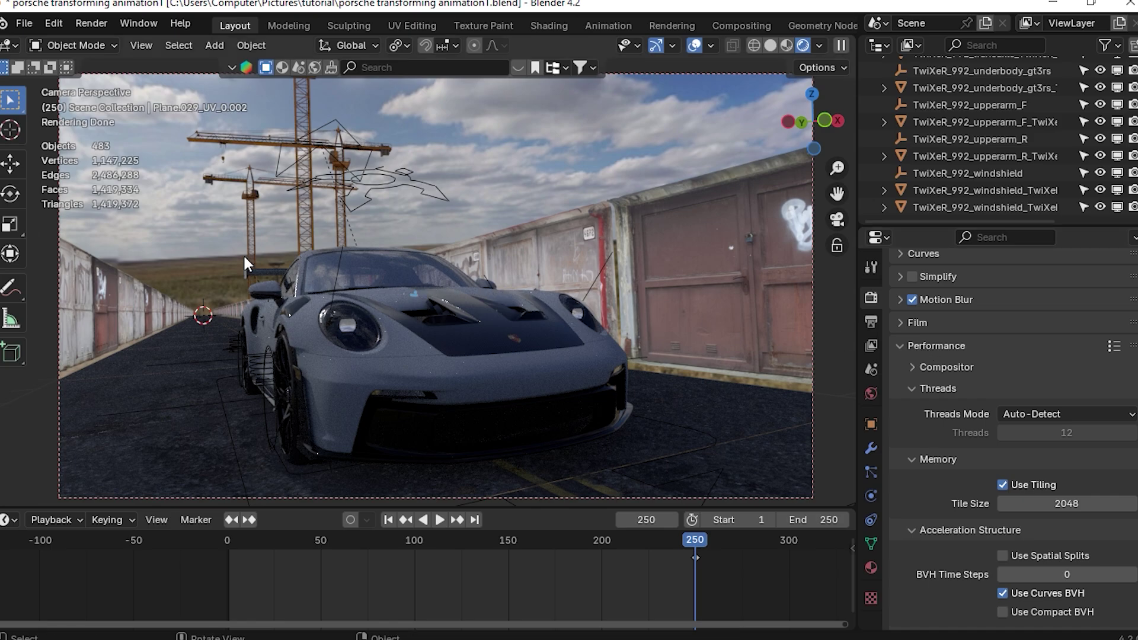
pyautogui.moveTo(12, 289)
pyautogui.mouseDown()
pyautogui.moveTo(59, 330)
pyautogui.moveTo(60, 399)
pyautogui.mouseUp()
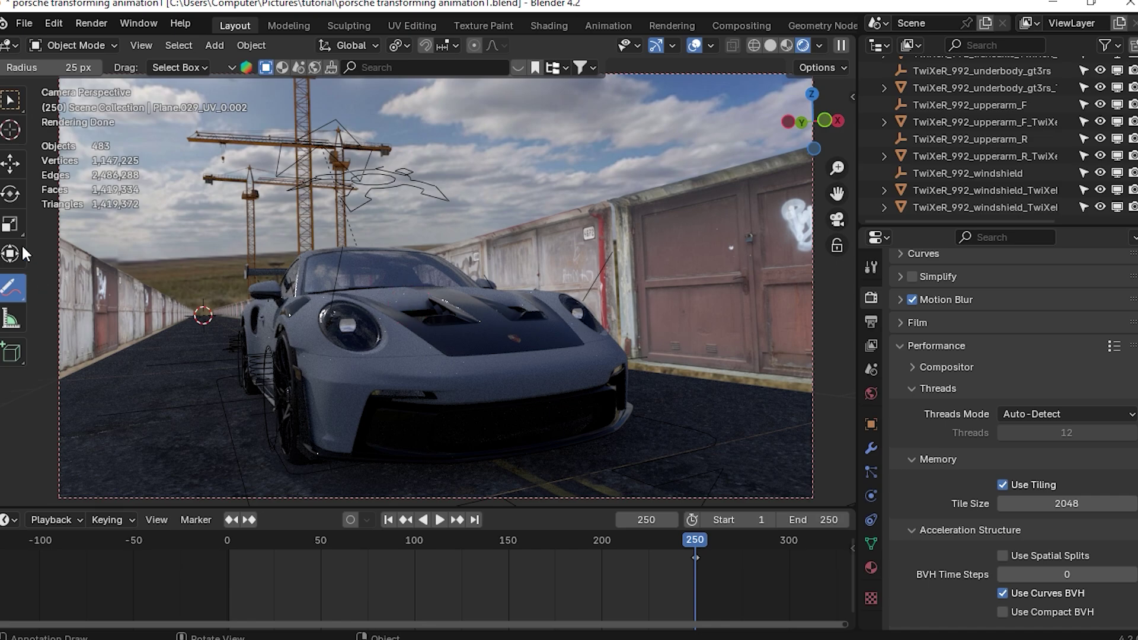
pyautogui.click(12, 103)
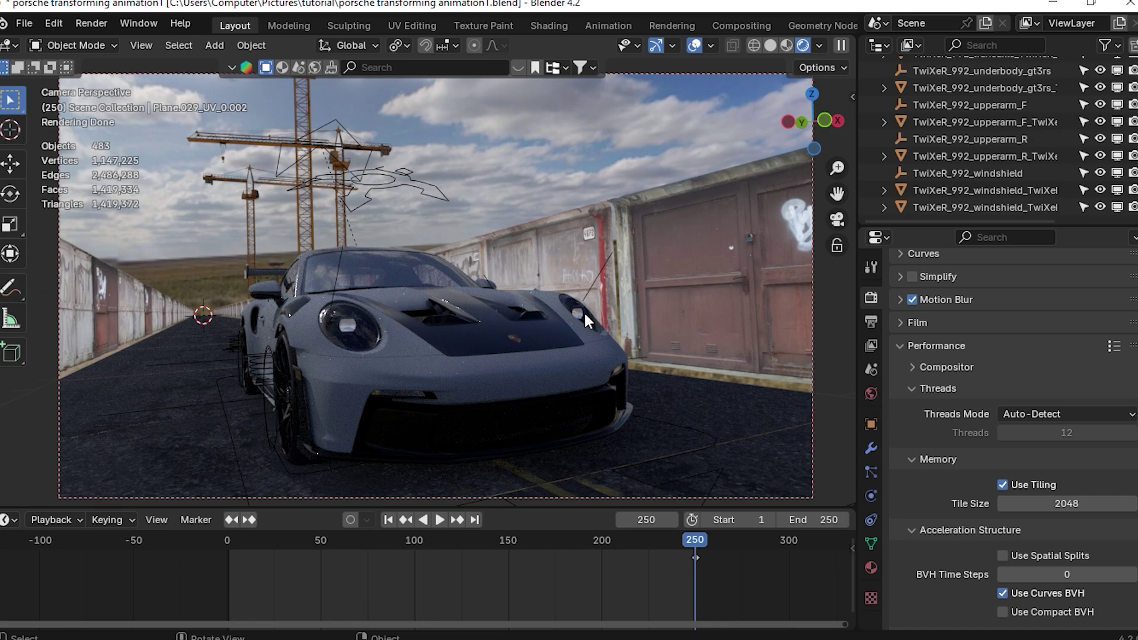
# - Enable Persistent Data for the final render in the Performance settings
pyautogui.click(897, 345)
pyautogui.click(901, 345)
pyautogui.scroll(-4, 977, 358)
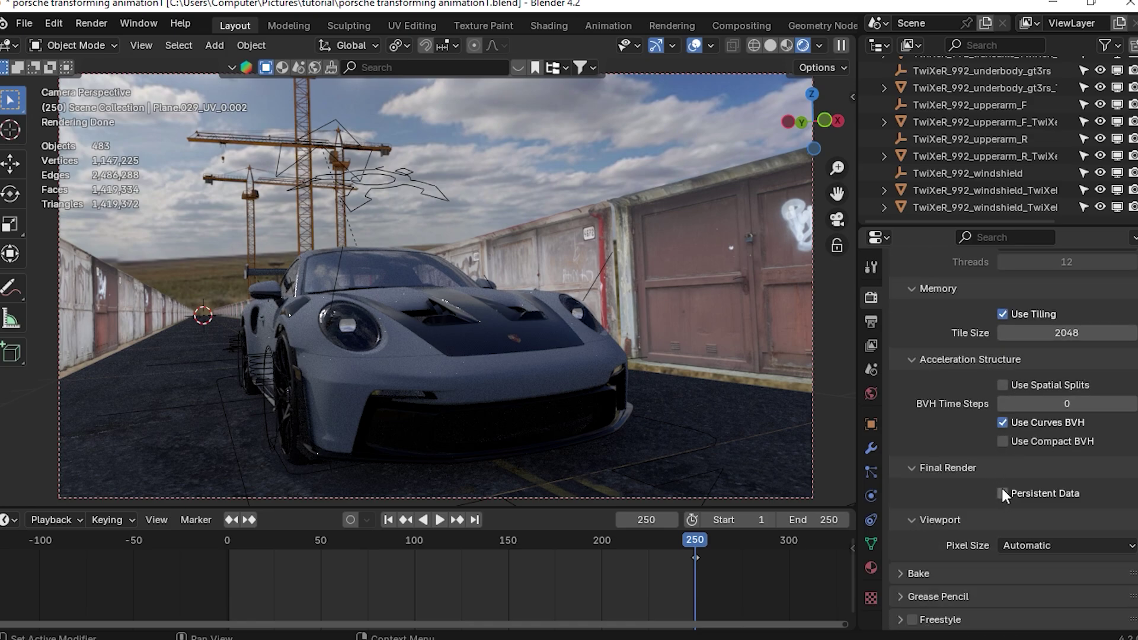
pyautogui.click(1002, 493)
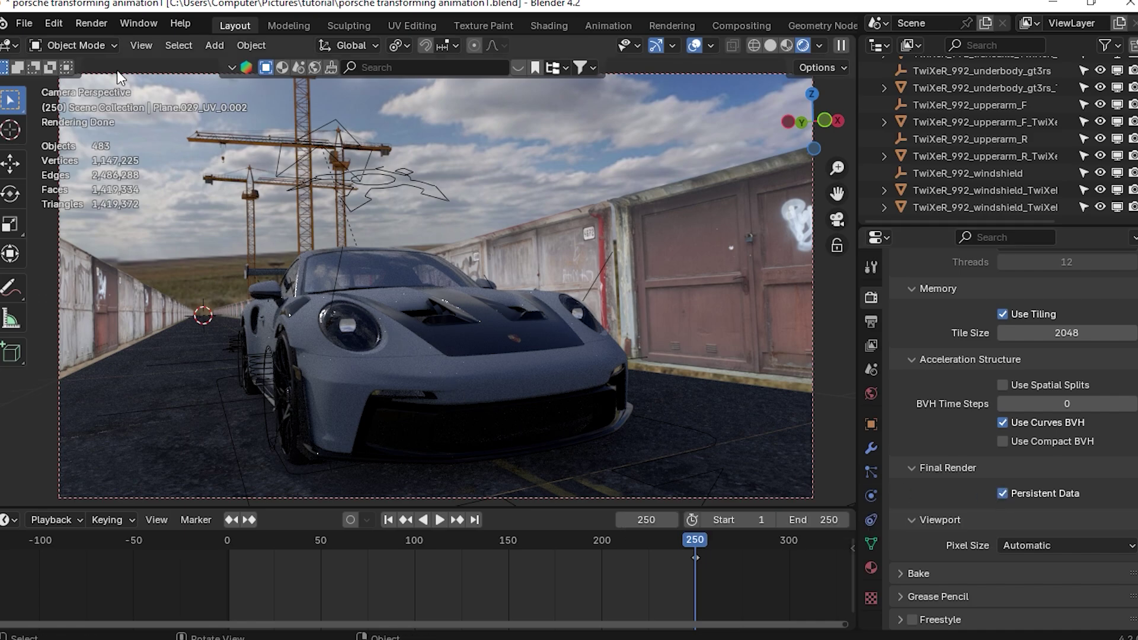
# - Render the current frame into Slot 1 with Persistent Data enabled and leave the render view
pyautogui.click(89, 25)
pyautogui.click(97, 42)
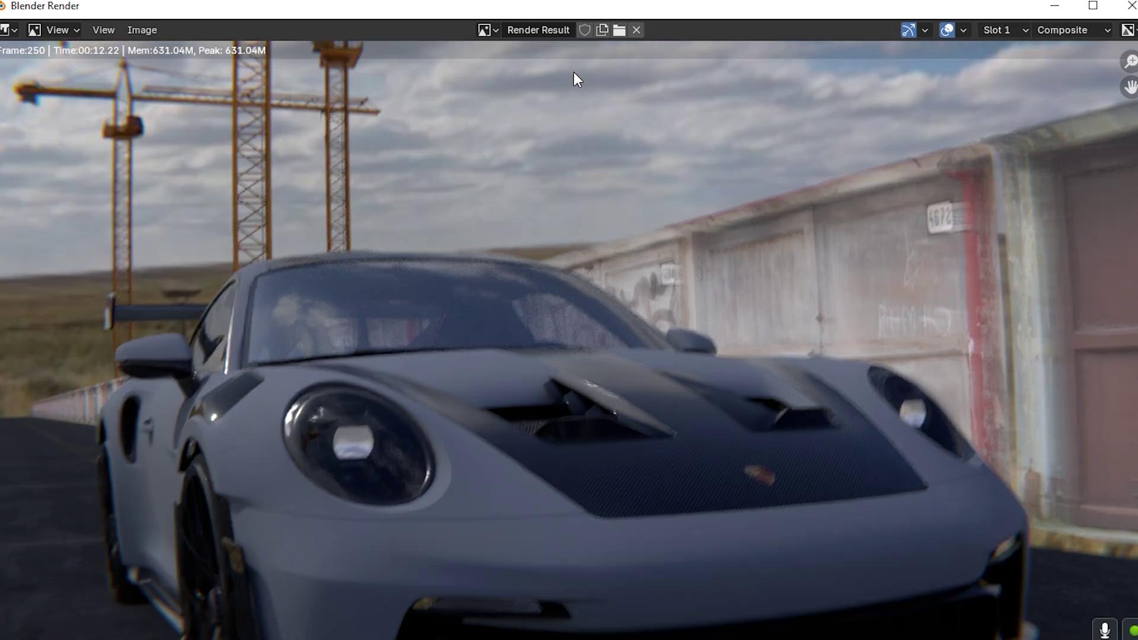
pyautogui.press('Escape')
# - Enable Use Spatial Splits in the Acceleration Structure section of the Performance settings
pyautogui.scroll(-6, 931, 435)
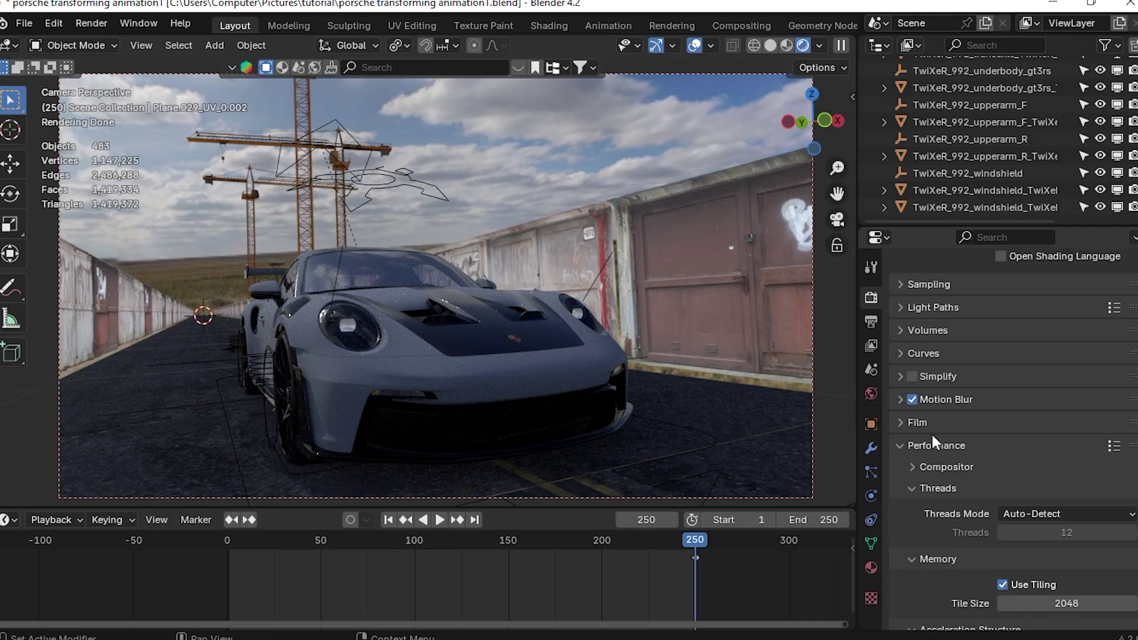
pyautogui.scroll(-3, 928, 469)
pyautogui.scroll(-2, 968, 435)
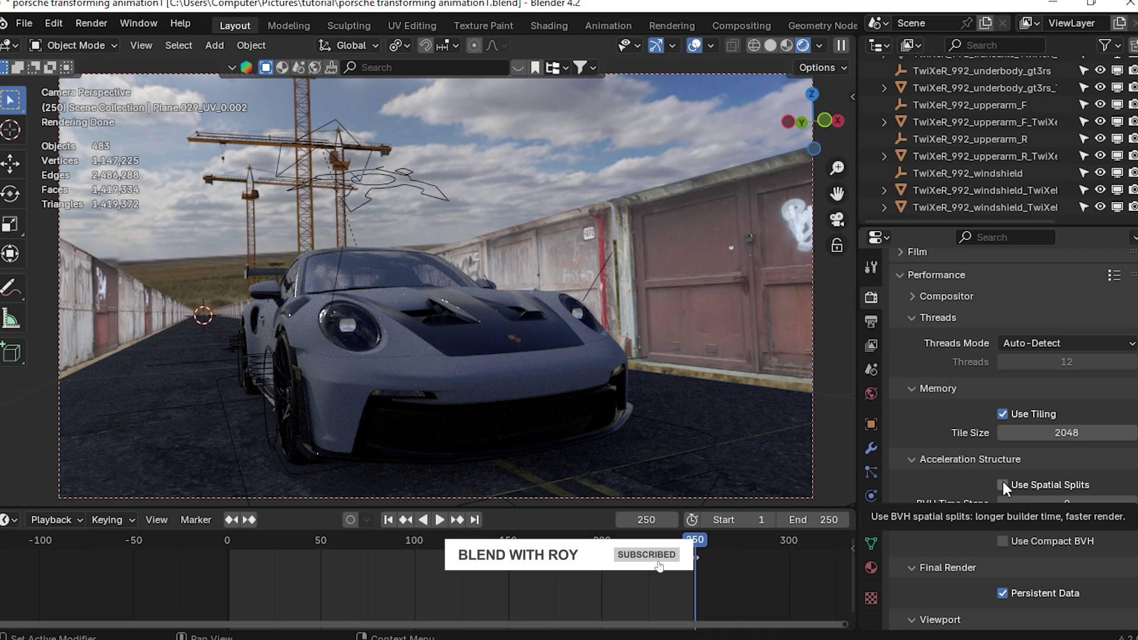
pyautogui.click(1003, 484)
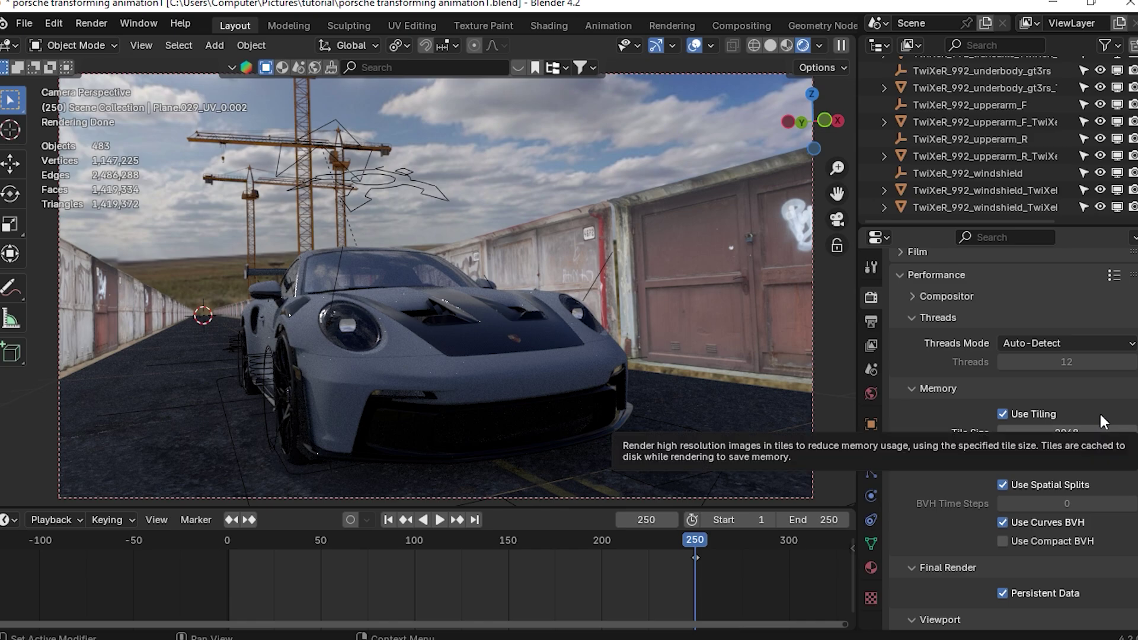
# - Set the render Tile Size to 512 in the Memory settings
pyautogui.click(1043, 433)
pyautogui.write('512')
pyautogui.press('Return')
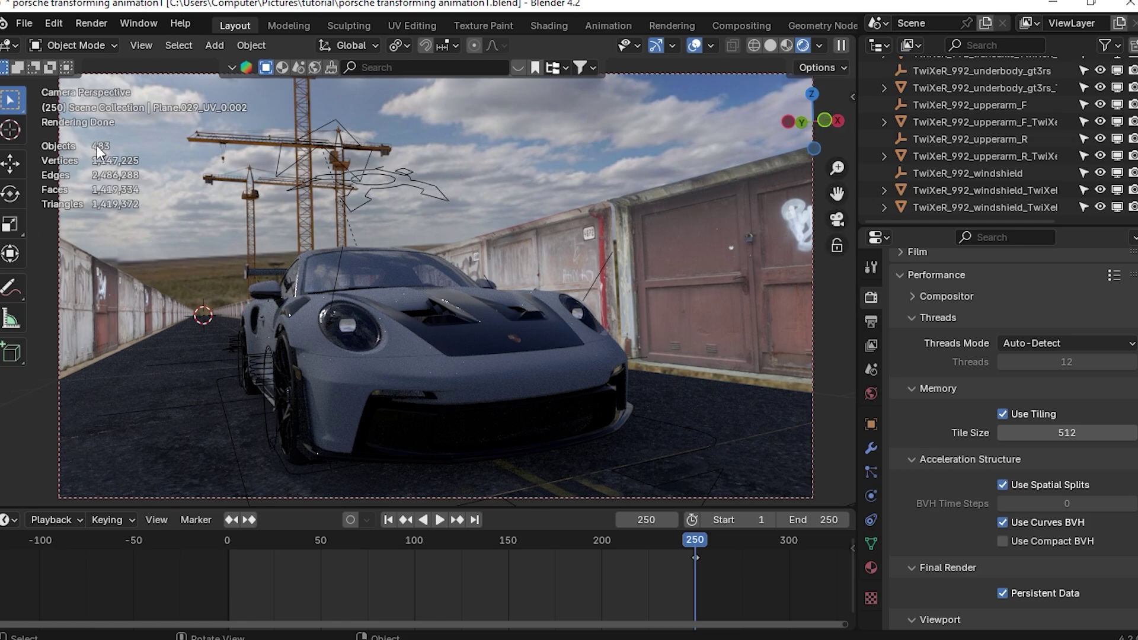
# - Draw freehand annotation lines across the camera view, dividing the image into a rough grid of render tiles
pyautogui.click(11, 290)
pyautogui.moveTo(16, 295)
pyautogui.mouseDown()
pyautogui.moveTo(62, 297)
pyautogui.moveTo(303, 368)
pyautogui.moveTo(314, 445)
pyautogui.mouseUp()
pyautogui.moveTo(317, 286)
pyautogui.mouseDown()
pyautogui.moveTo(582, 417)
pyautogui.moveTo(598, 486)
pyautogui.mouseUp()
pyautogui.moveTo(600, 287)
pyautogui.mouseDown()
pyautogui.moveTo(823, 343)
pyautogui.moveTo(824, 474)
pyautogui.mouseUp()
pyautogui.moveTo(606, 86)
pyautogui.mouseDown()
pyautogui.moveTo(587, 261)
pyautogui.moveTo(720, 272)
pyautogui.mouseUp()
pyautogui.keyDown('shift'); pyautogui.moveTo(322, 79); pyautogui.dragTo(325, 265); pyautogui.keyUp('shift')
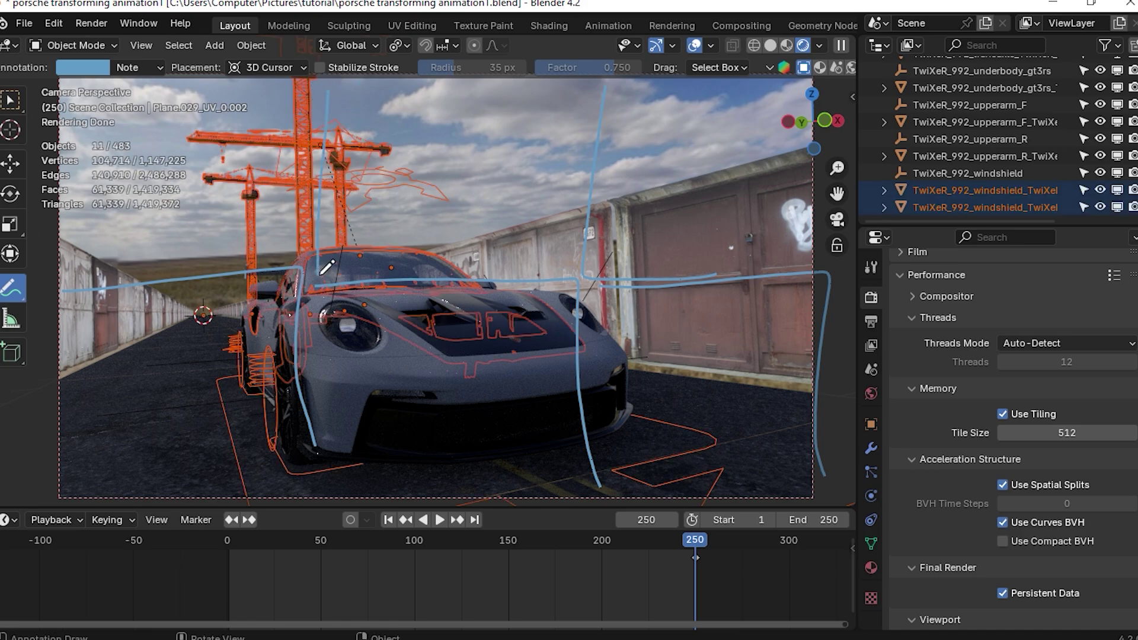
pyautogui.moveTo(256, 84); pyautogui.dragTo(272, 157)
pyautogui.moveTo(281, 200); pyautogui.dragTo(27, 293)
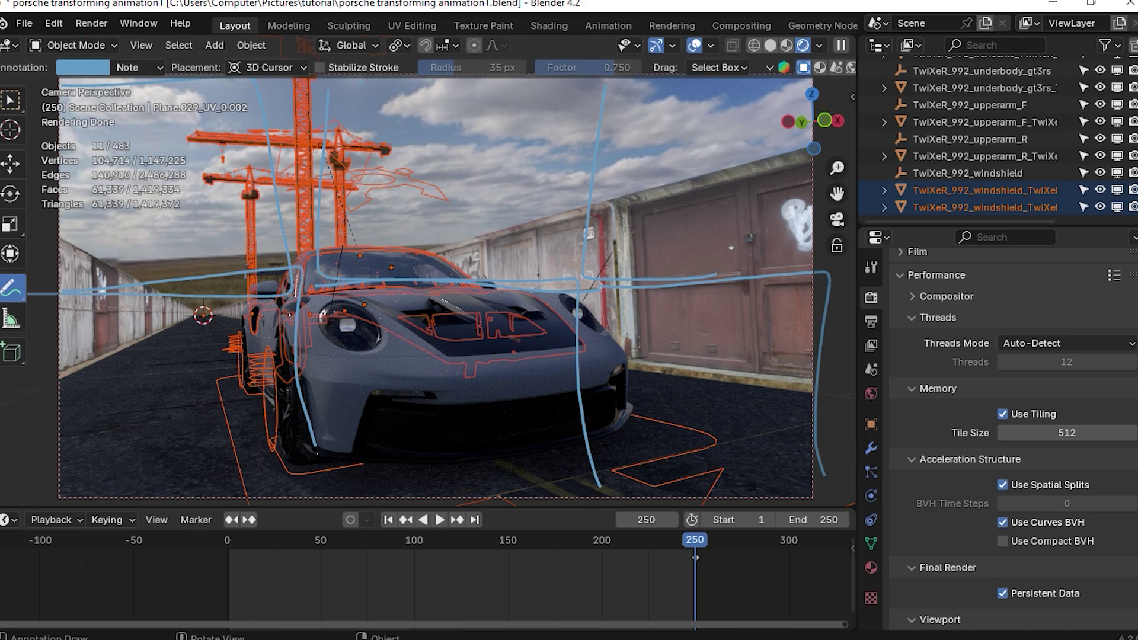
# - Render the current frame into Slot 1 with the 512 tile size, inspect the car closely and close the render window
pyautogui.click(90, 24)
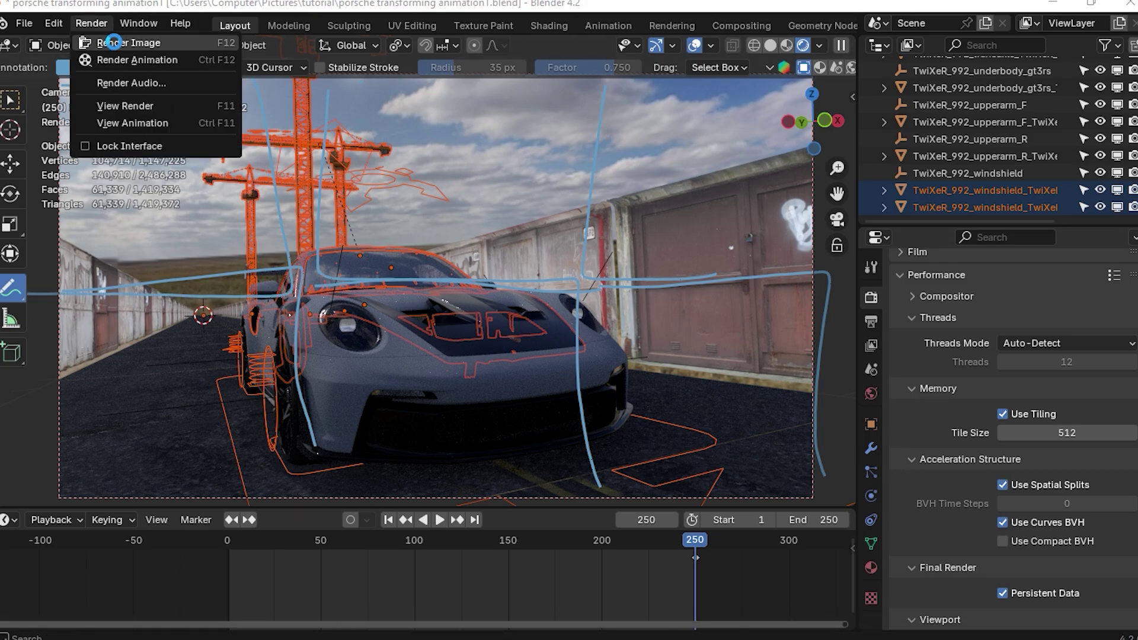
pyautogui.click(110, 43)
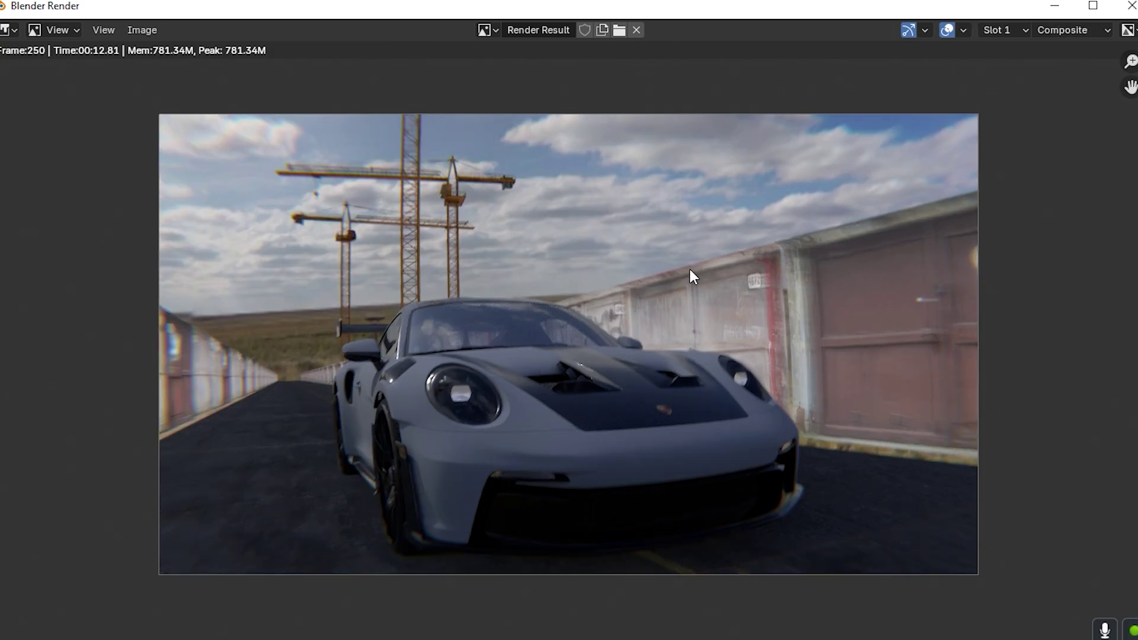
pyautogui.scroll(-2, 543, 290)
pyautogui.scroll(3, 675, 396)
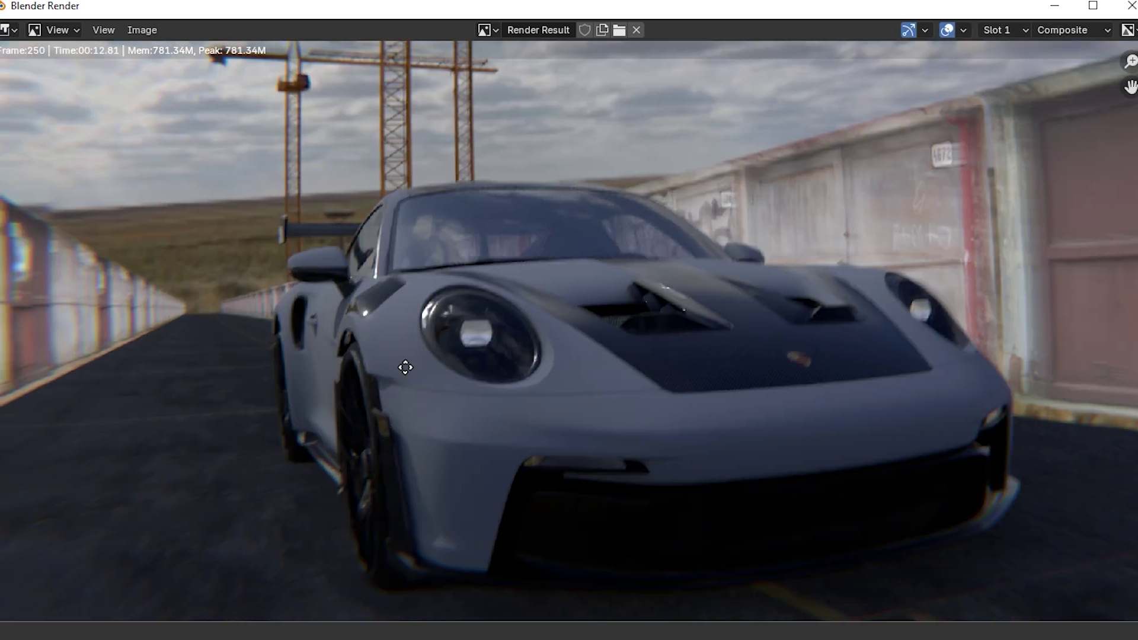
pyautogui.scroll(2, 377, 371)
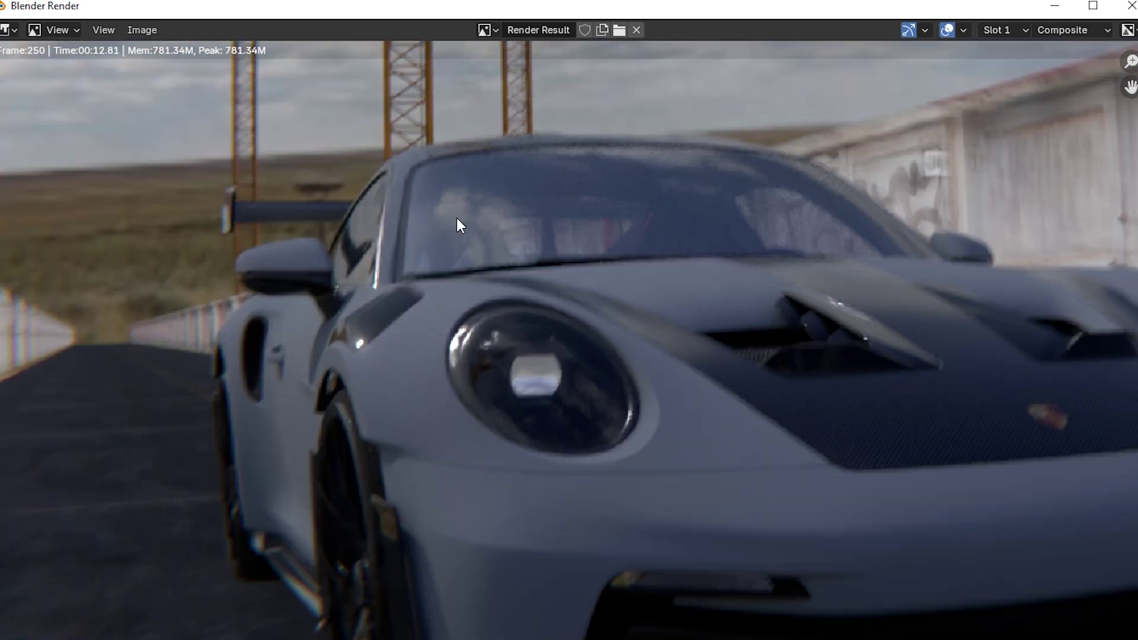
pyautogui.scroll(2, 451, 213)
pyautogui.scroll(-7, 504, 248)
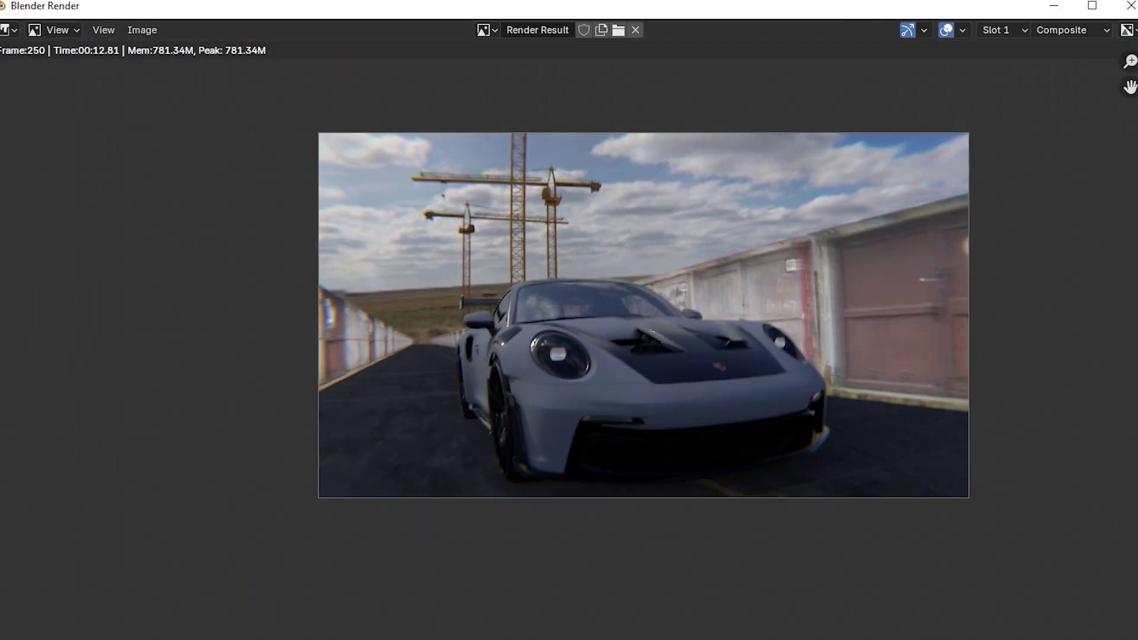
pyautogui.click(1130, 6)
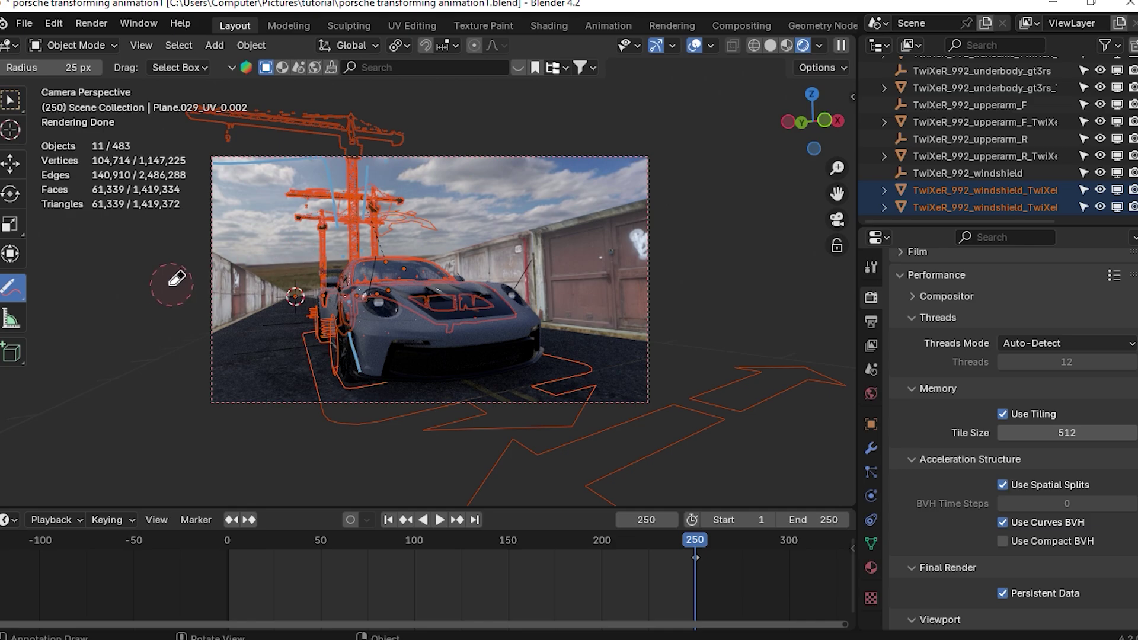
# - Switch back to the Select Box tool and clear the object selection in the viewport
pyautogui.click(10, 100)
pyautogui.click(140, 234)
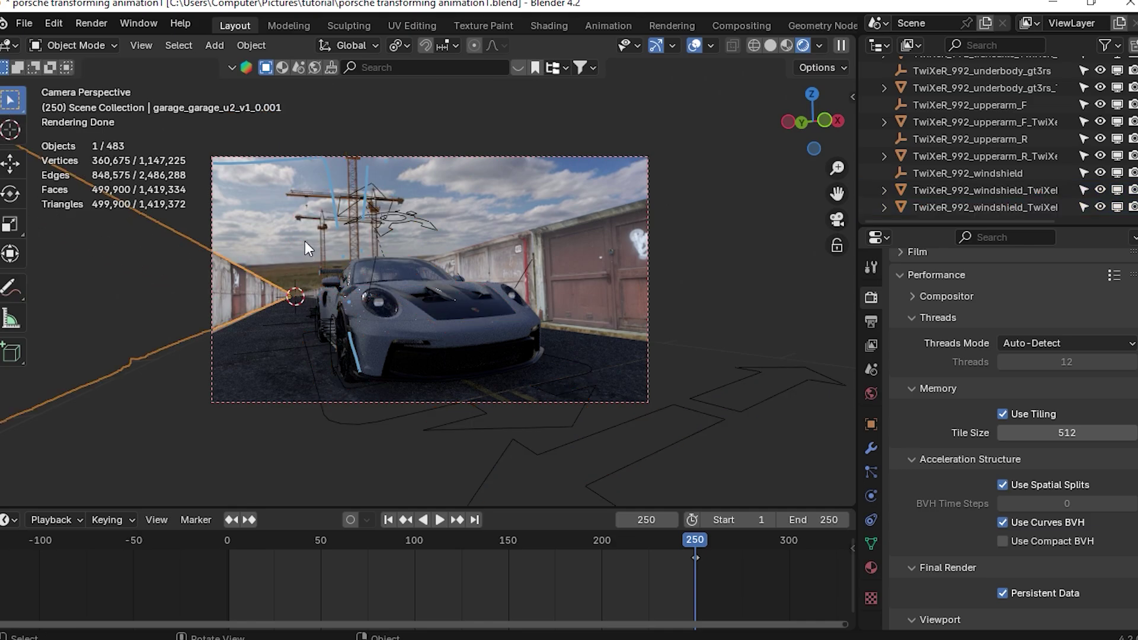
pyautogui.click(477, 126)
# - Erase the remaining annotation strokes from the camera view and return to the Select Box tool
pyautogui.scroll(-2, 729, 214)
pyautogui.scroll(4, 1008, 395)
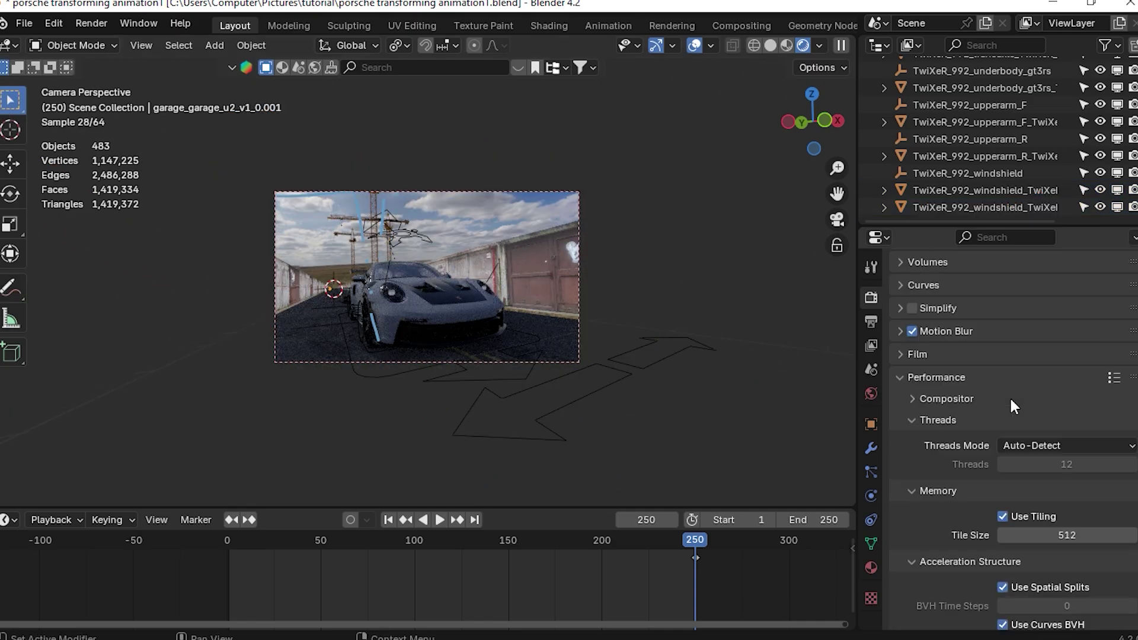
pyautogui.scroll(5, 1013, 403)
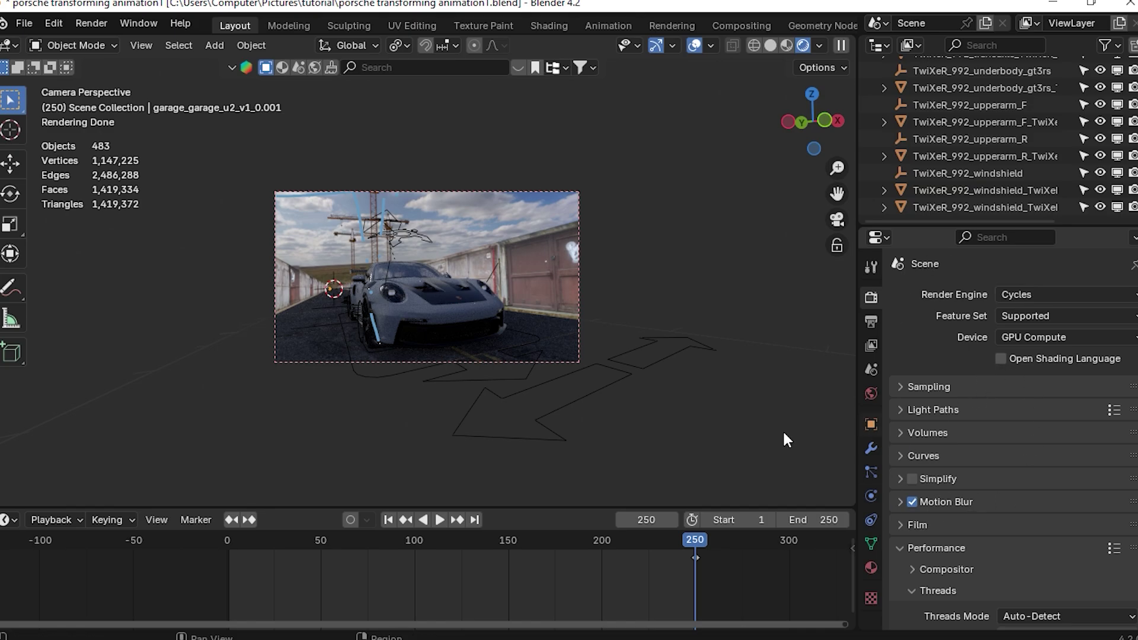
pyautogui.scroll(2, 483, 355)
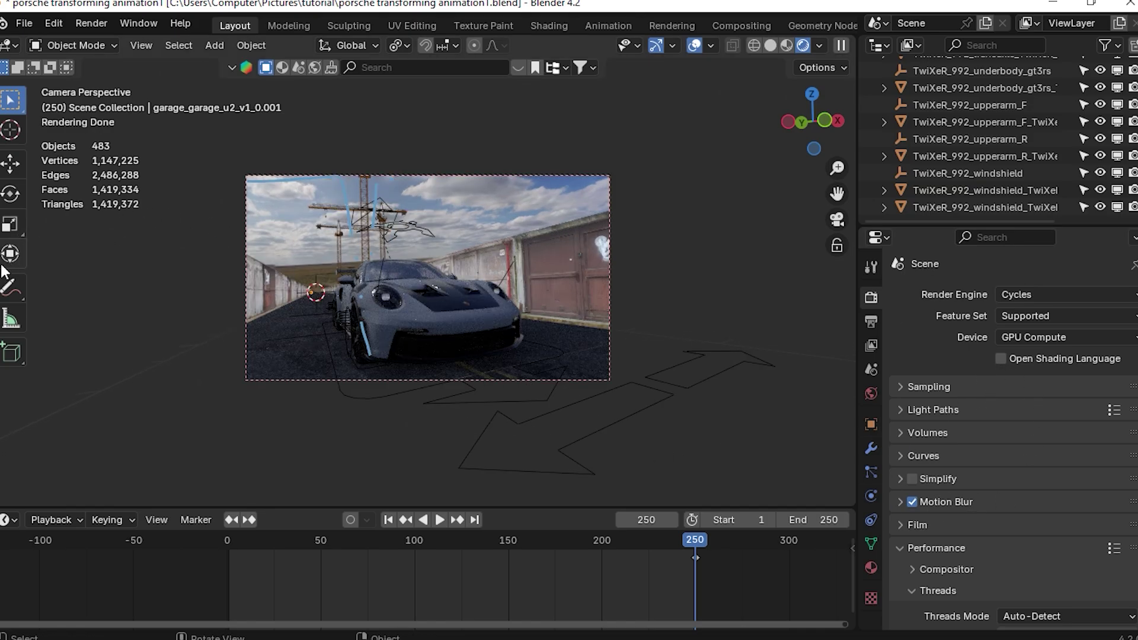
pyautogui.click(11, 288)
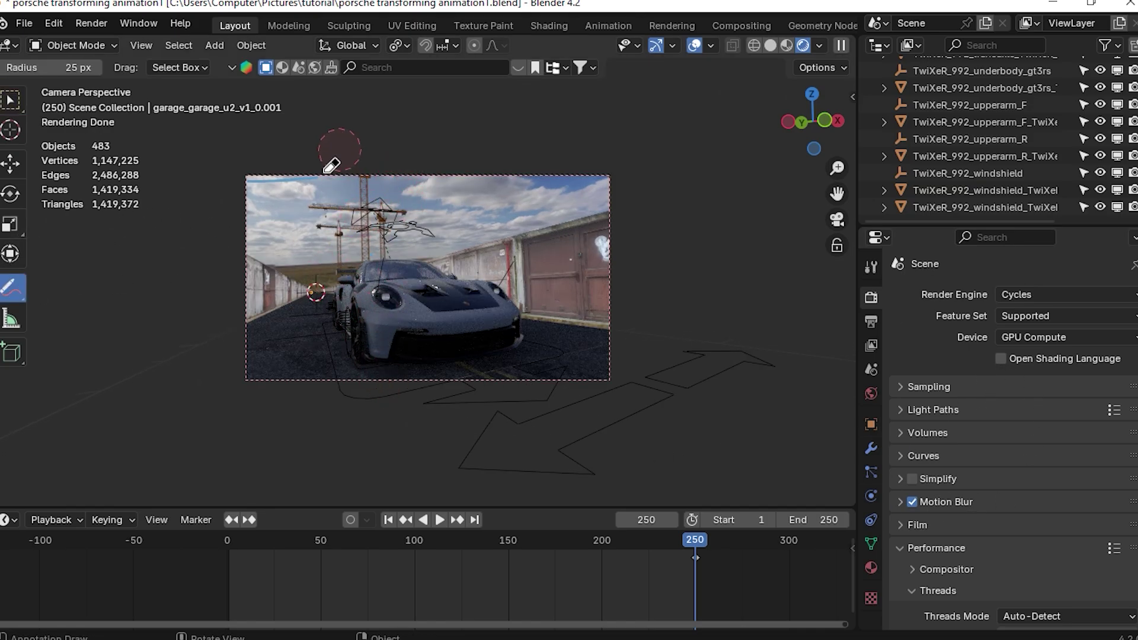
pyautogui.click(11, 102)
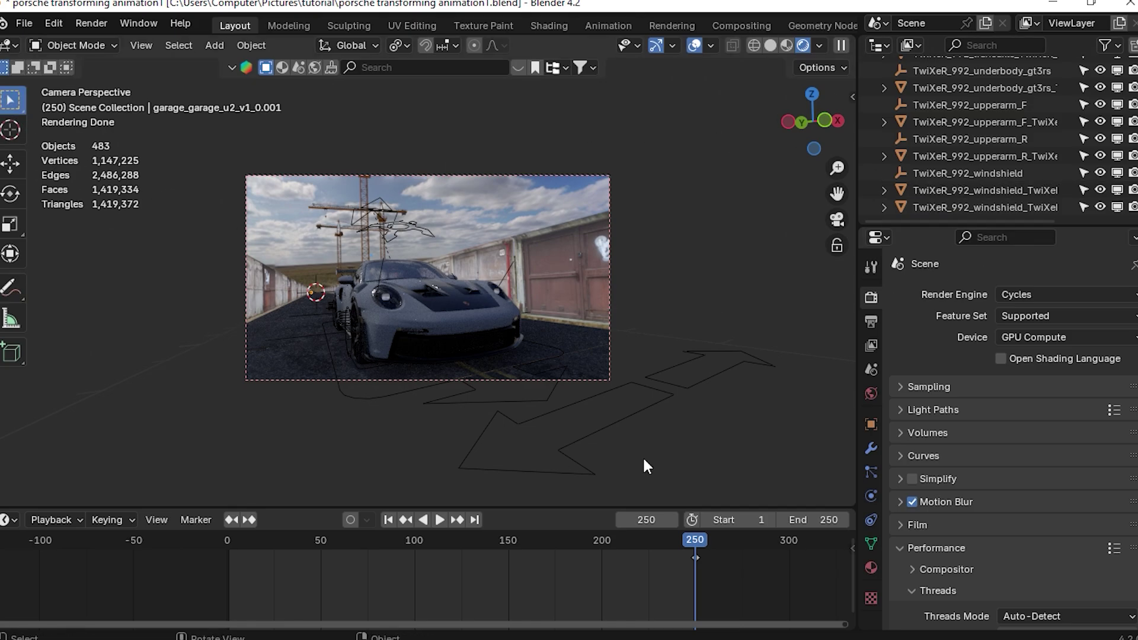
# - View the scene from outside the camera, return to the camera view and move the playhead to frame 144
pyautogui.scroll(2, 613, 277)
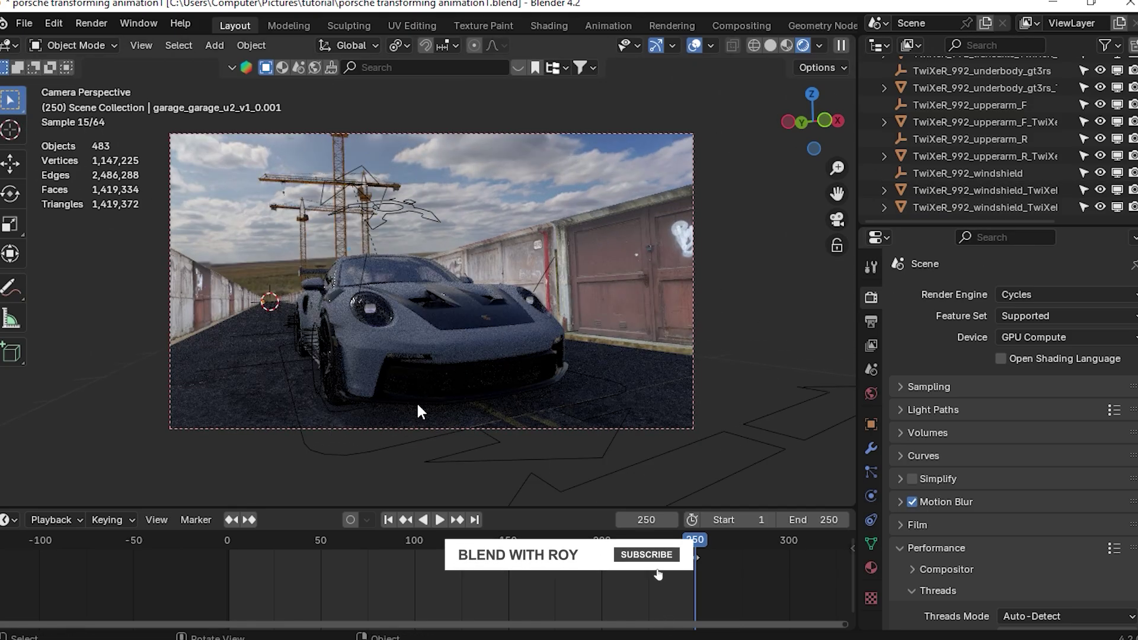
pyautogui.moveTo(418, 410); pyautogui.dragTo(543, 405, button='middle')
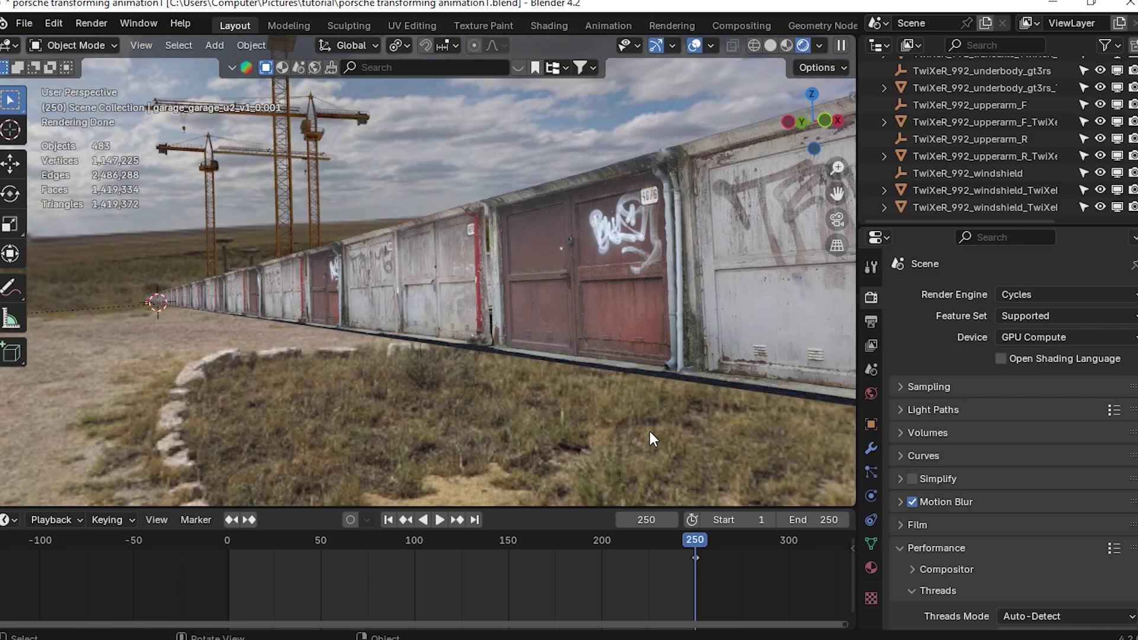
pyautogui.press('KP_0')
pyautogui.click(498, 541)
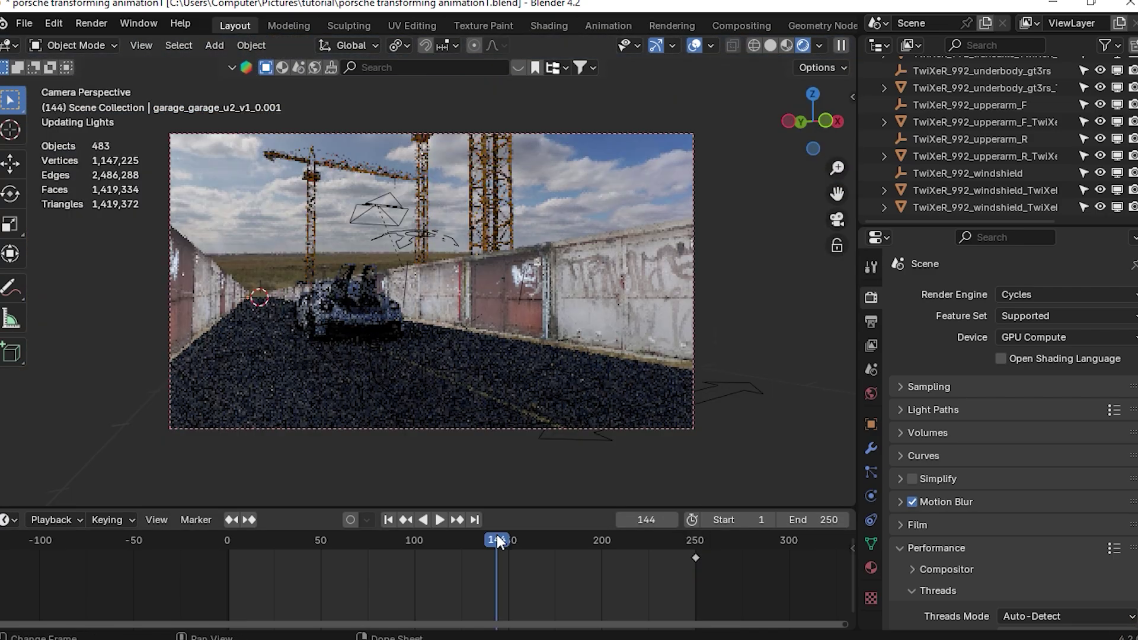